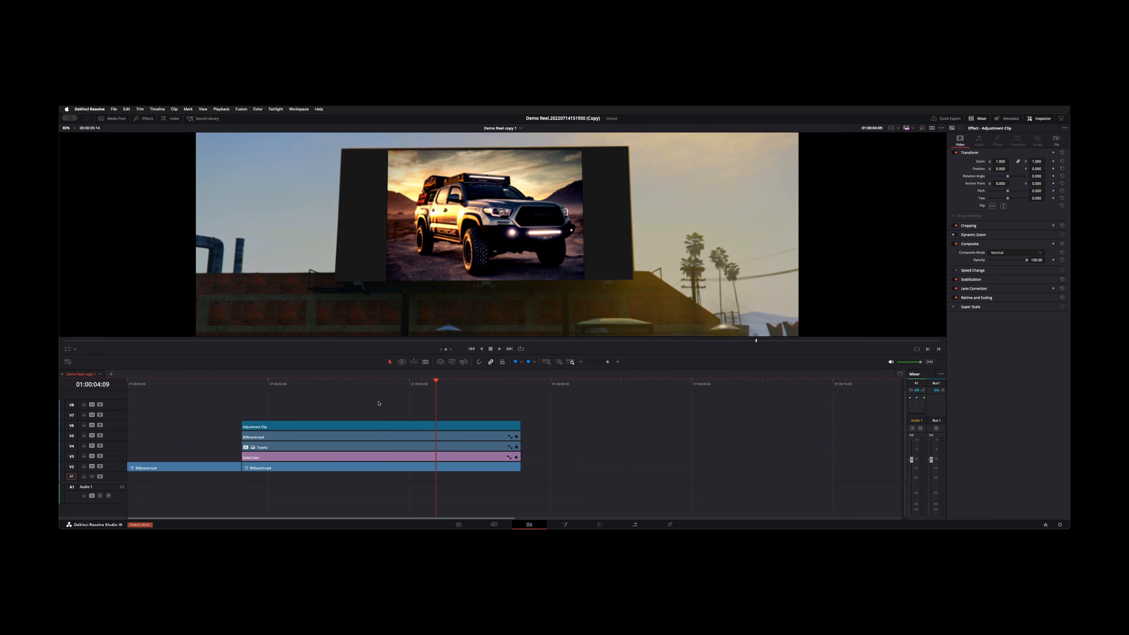
Step: Disable the four clips stacked above the base Billboard.mp4 clip, from Solid Color up to the Adjustment Clip
left_click_drag(379, 403, 373, 461)
key("d")
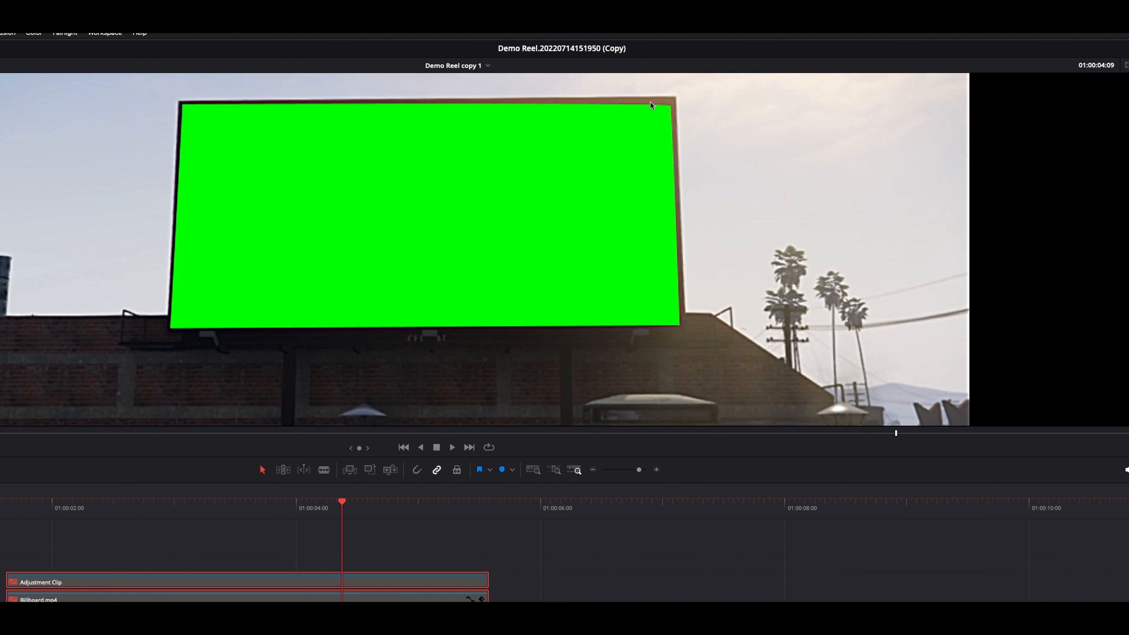
left_click(608, 170)
scroll(608, 170, "down", 1)
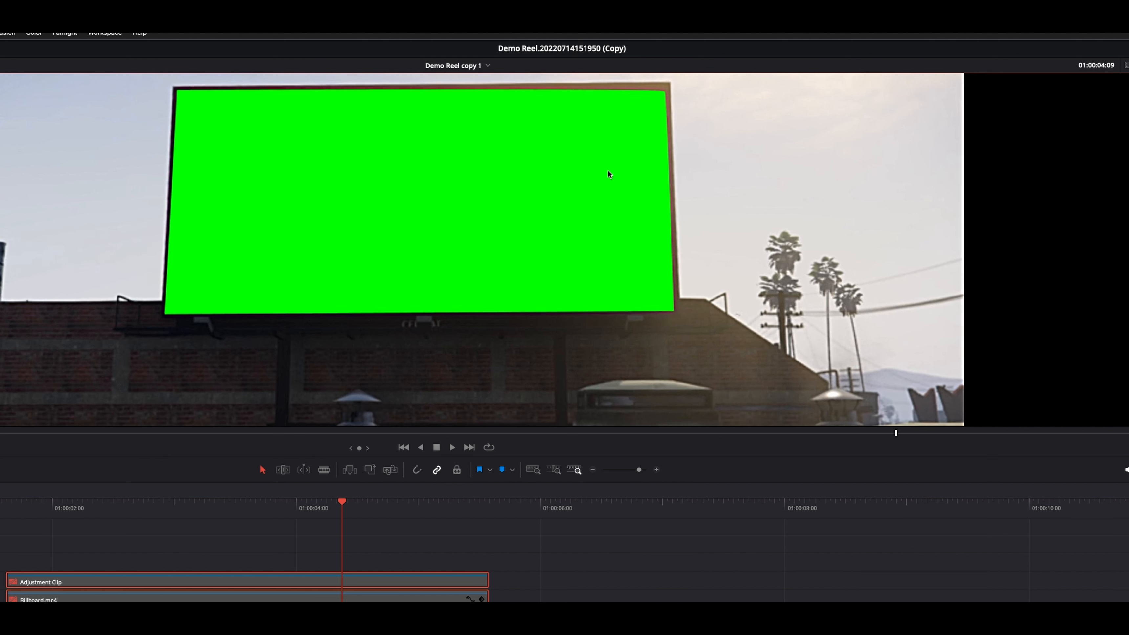
key("shift+z")
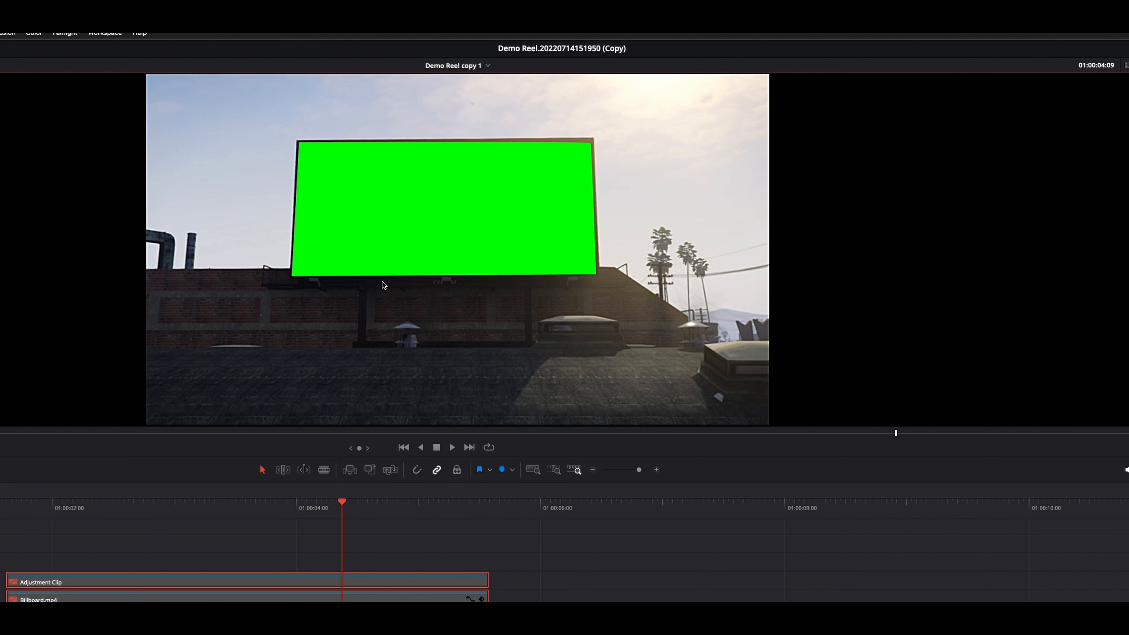
Step: Play the raw green-screen billboard footage to its end and return the playhead to 01:00:01:07
key("space")
key("space")
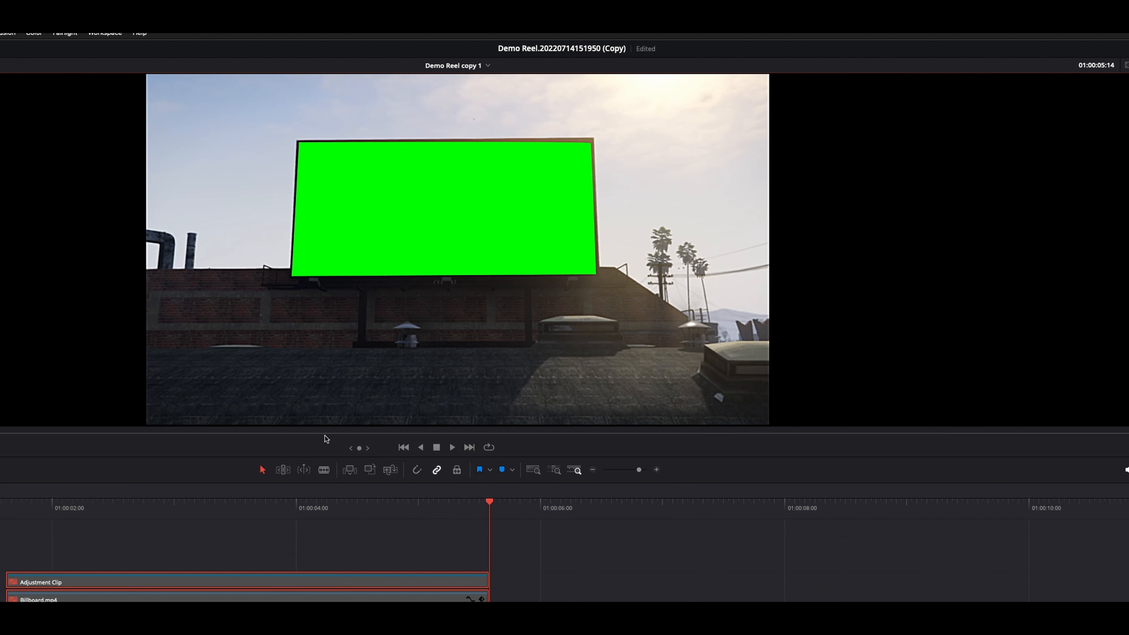
left_click_drag(234, 430, 53, 431)
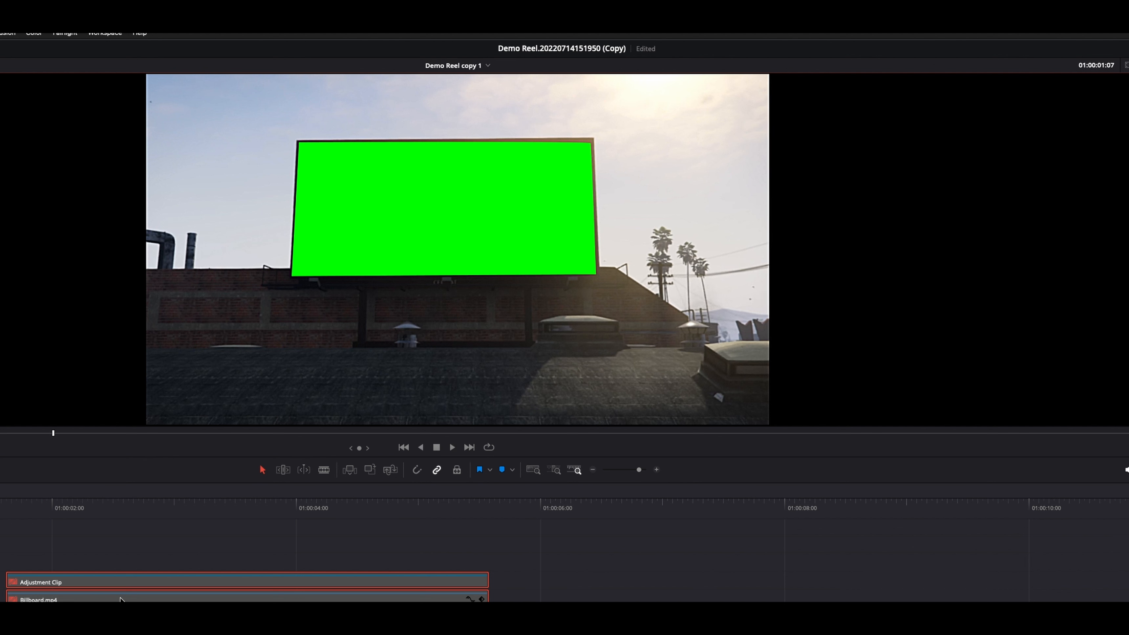
Step: Re-enable the Toyota image clip on V4 and show its applied effects
left_click(248, 599)
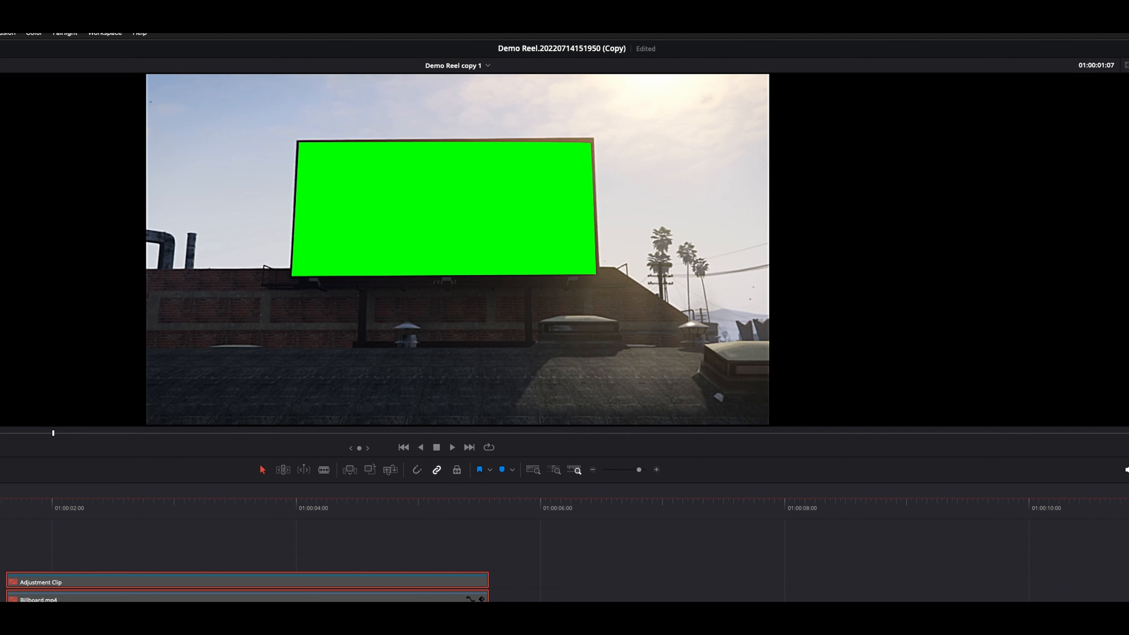
left_click(541, 587)
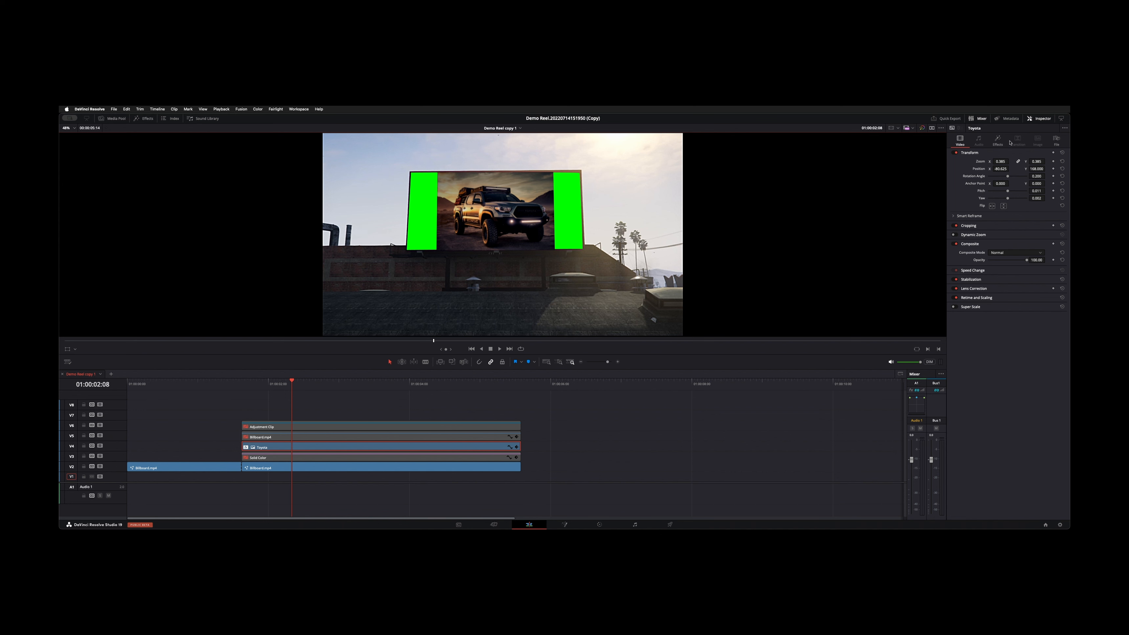
left_click(997, 141)
scroll(726, 214, "up", 5)
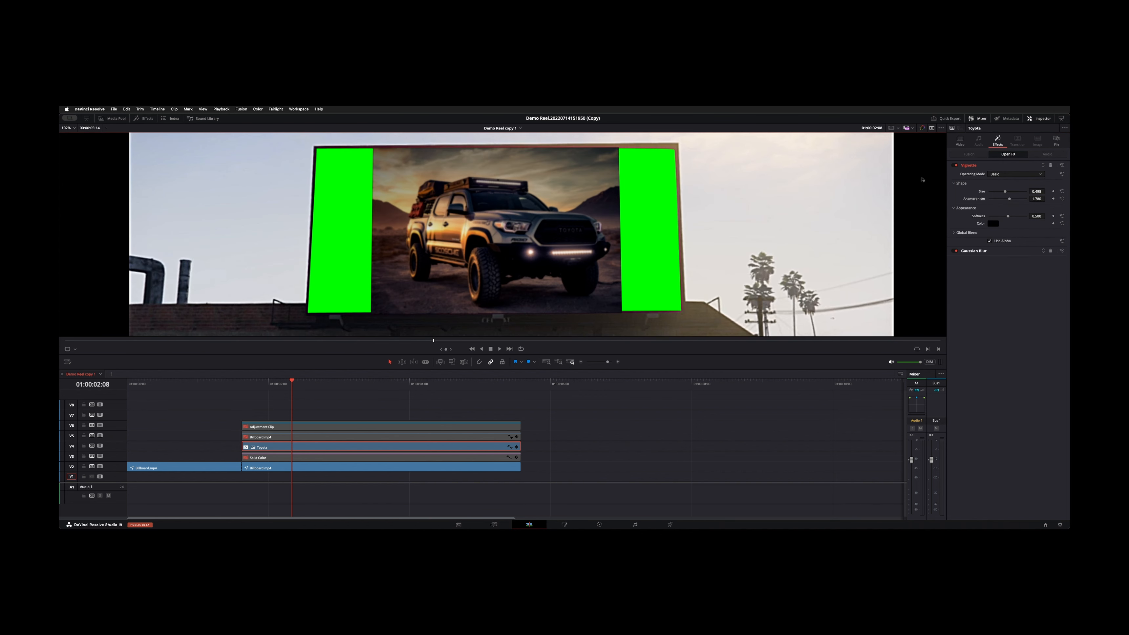
Step: Compare the Toyota image with and without its Vignette effect, leaving the effect enabled
left_click(956, 165)
left_click(957, 165)
left_click(957, 166)
left_click(957, 165)
Step: Compare the Toyota image with and without its Gaussian Blur, leaving the blur on and showing the Vignette settings again
left_click(976, 251)
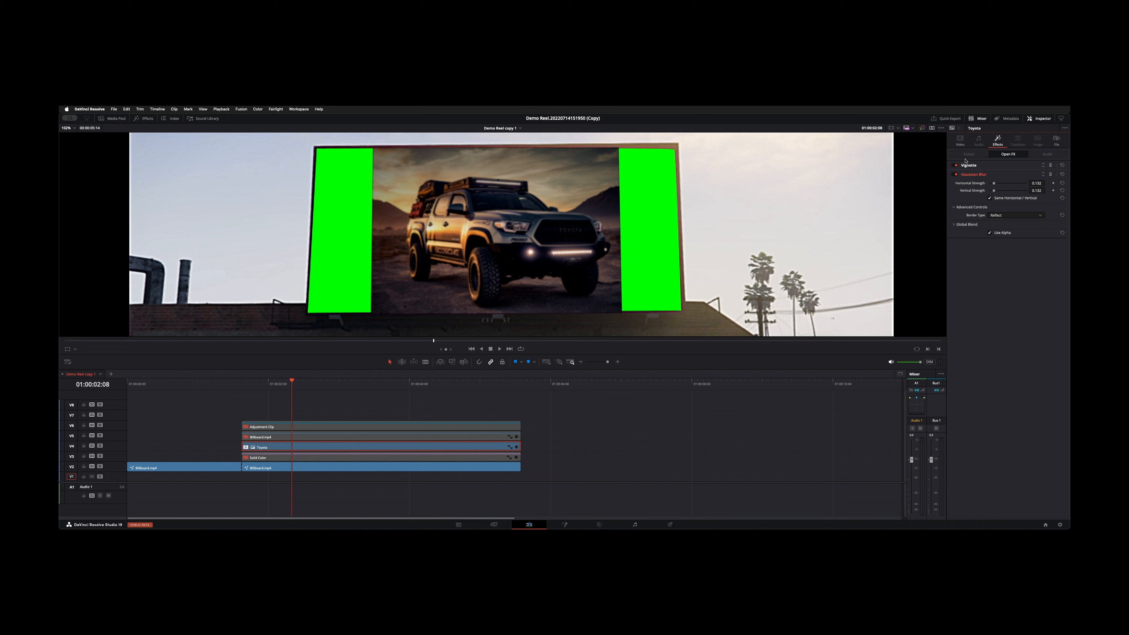
left_click(955, 174)
left_click(955, 174)
left_click(969, 166)
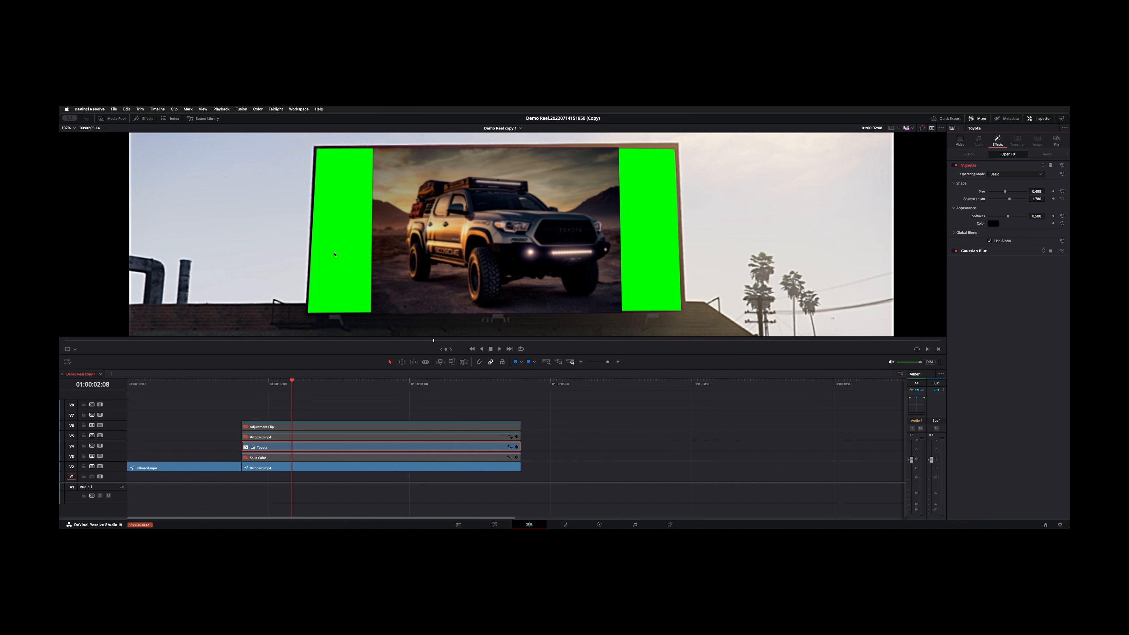
Step: Preview the Solid Color background on V3 by enabling its clip briefly and disabling it again
left_click(385, 456)
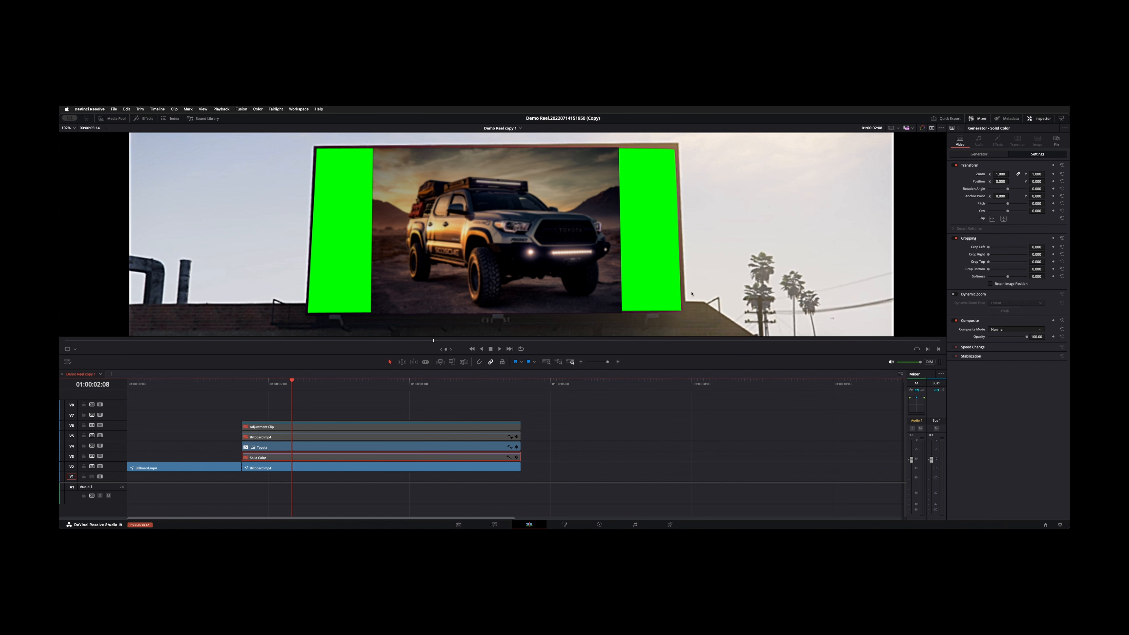
key("d")
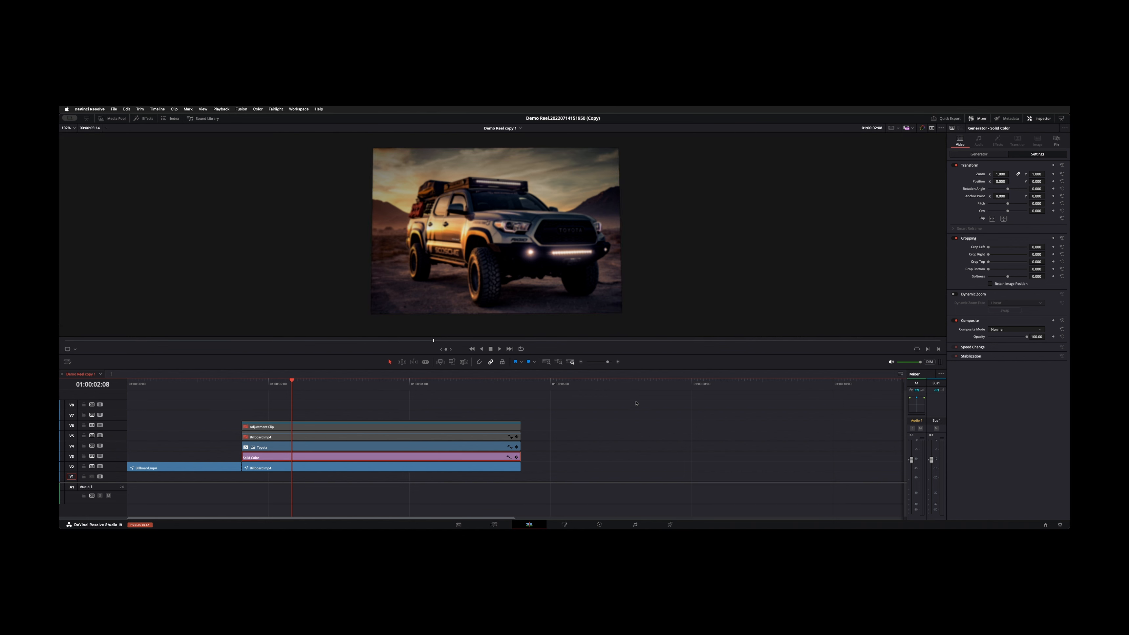
key("d")
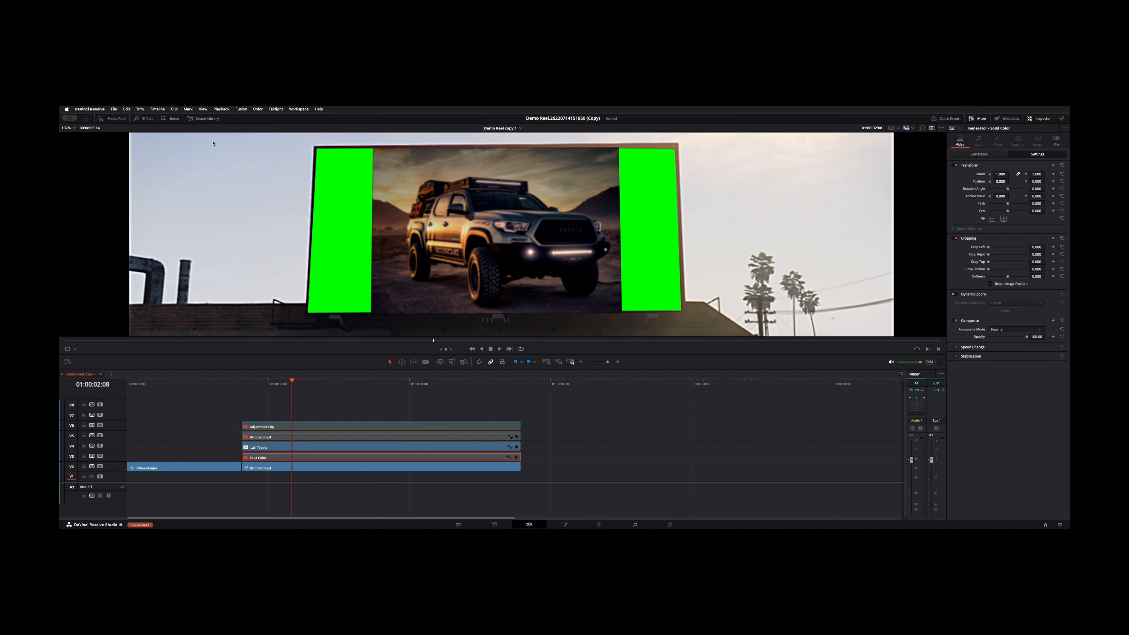
Step: Add a Solid Color generator from the effects library to track V8 and select it
left_click(147, 119)
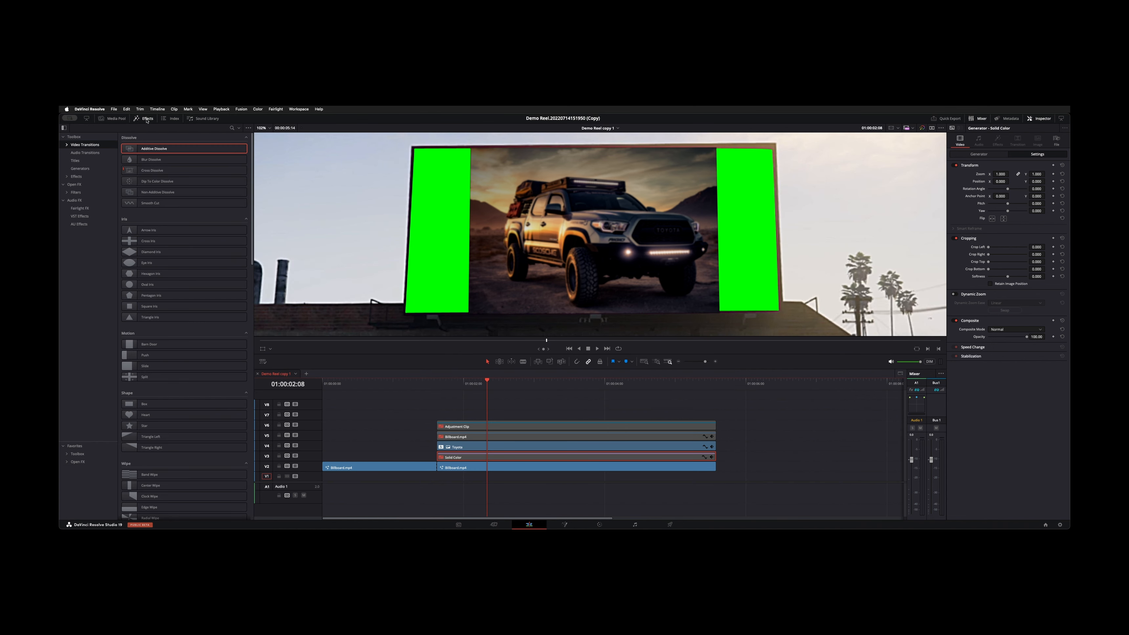
left_click(88, 171)
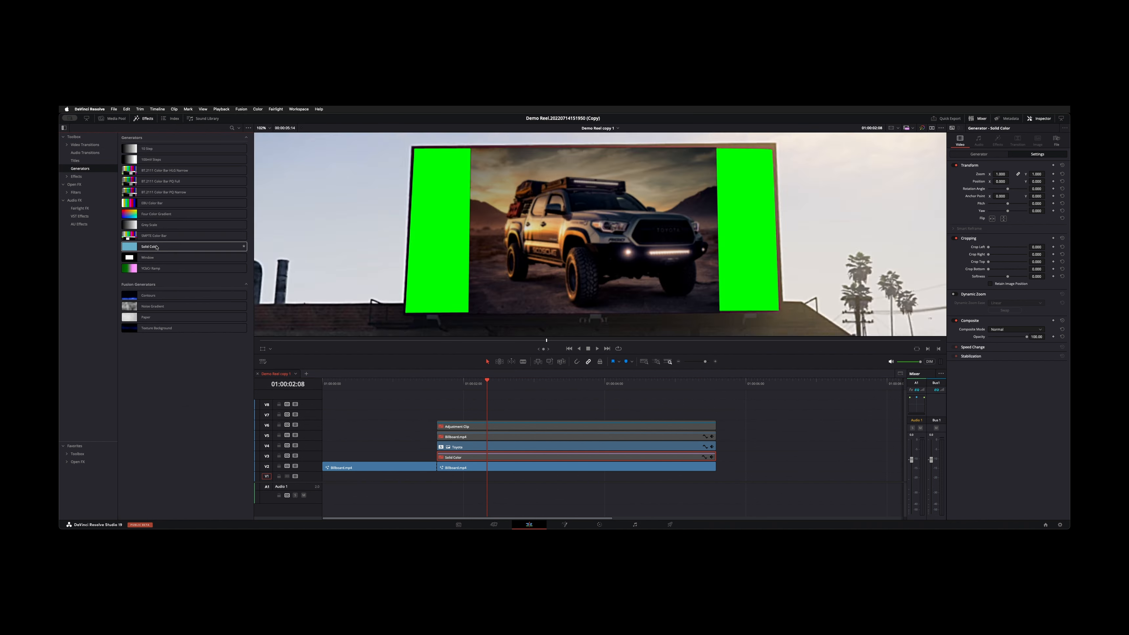
left_click_drag(156, 247, 441, 405)
left_click(536, 406)
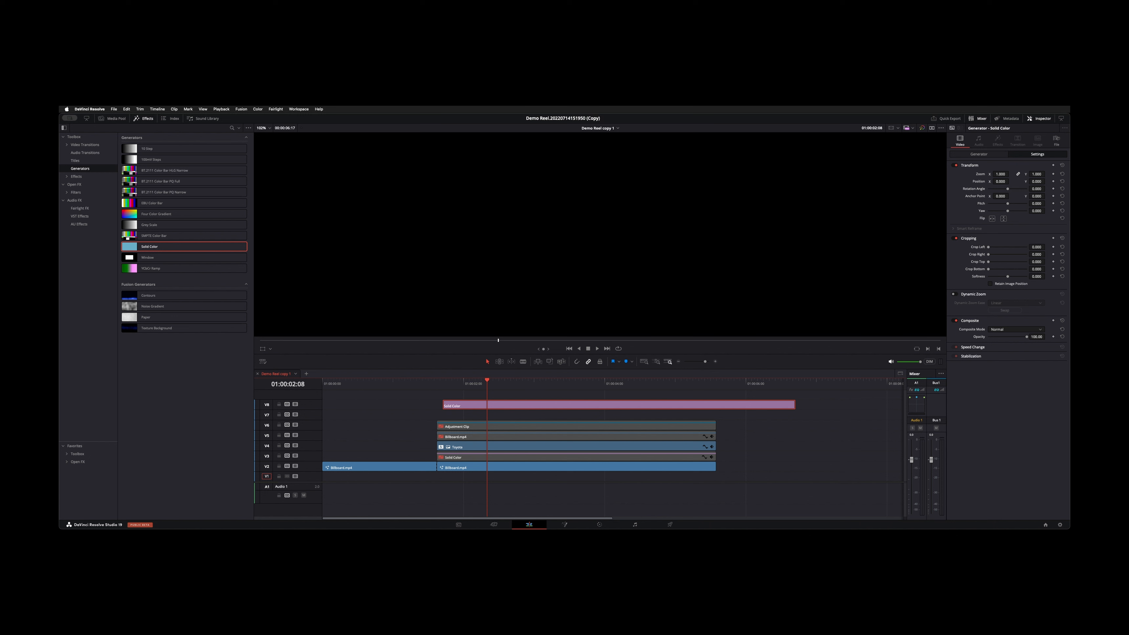
Step: Try white and light pink on the new Solid Color clip, cancel the color change and delete the clip
left_click(979, 154)
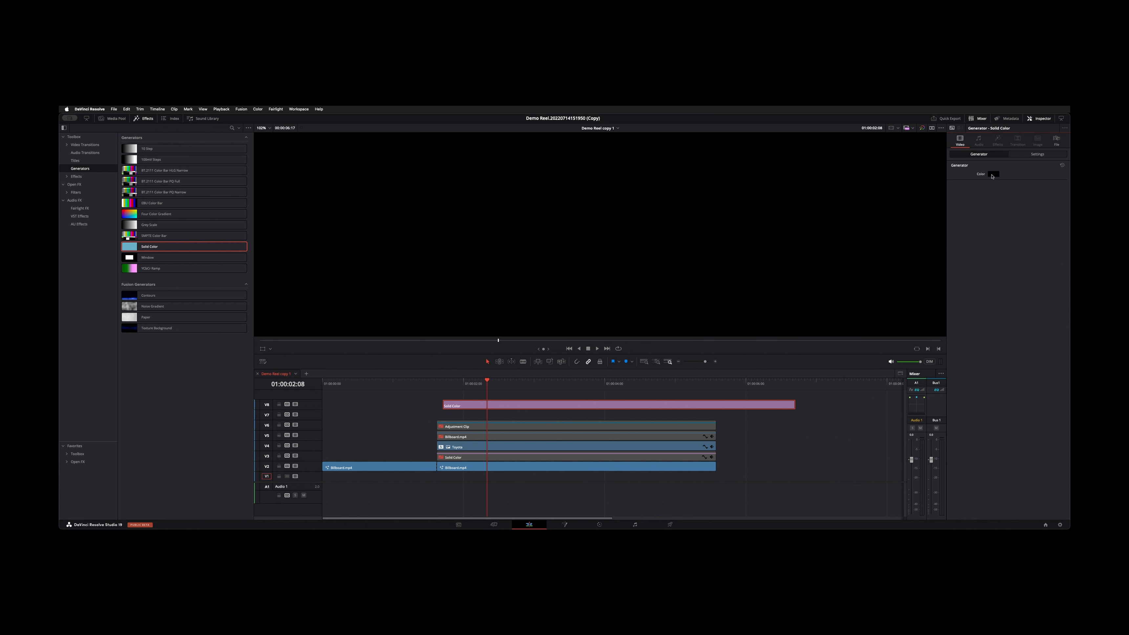
left_click(992, 174)
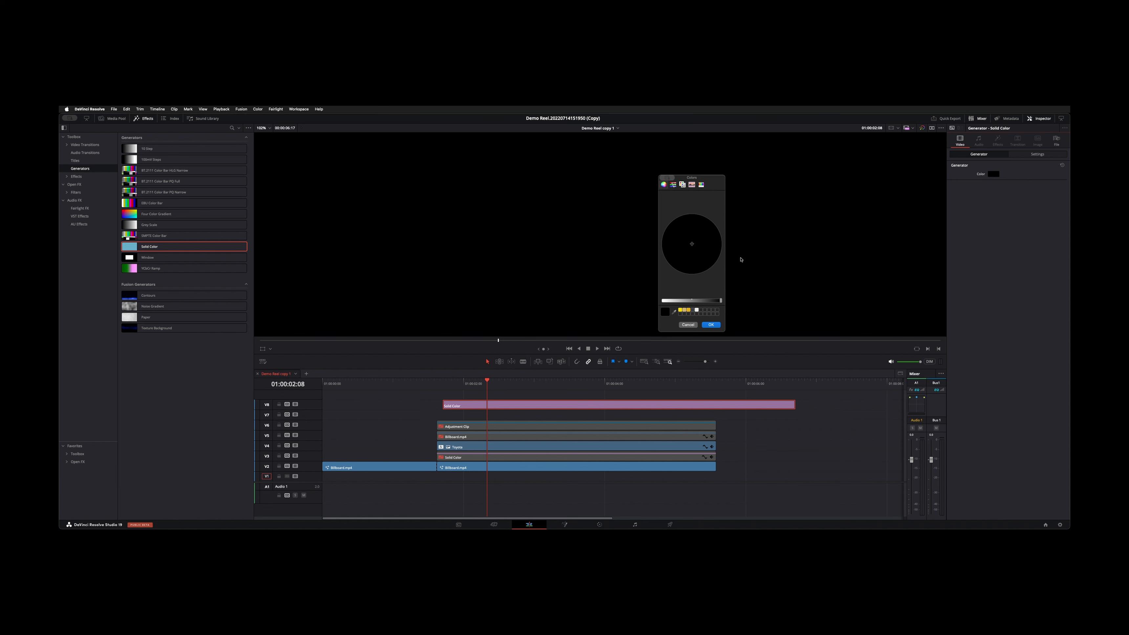
left_click_drag(721, 302, 662, 304)
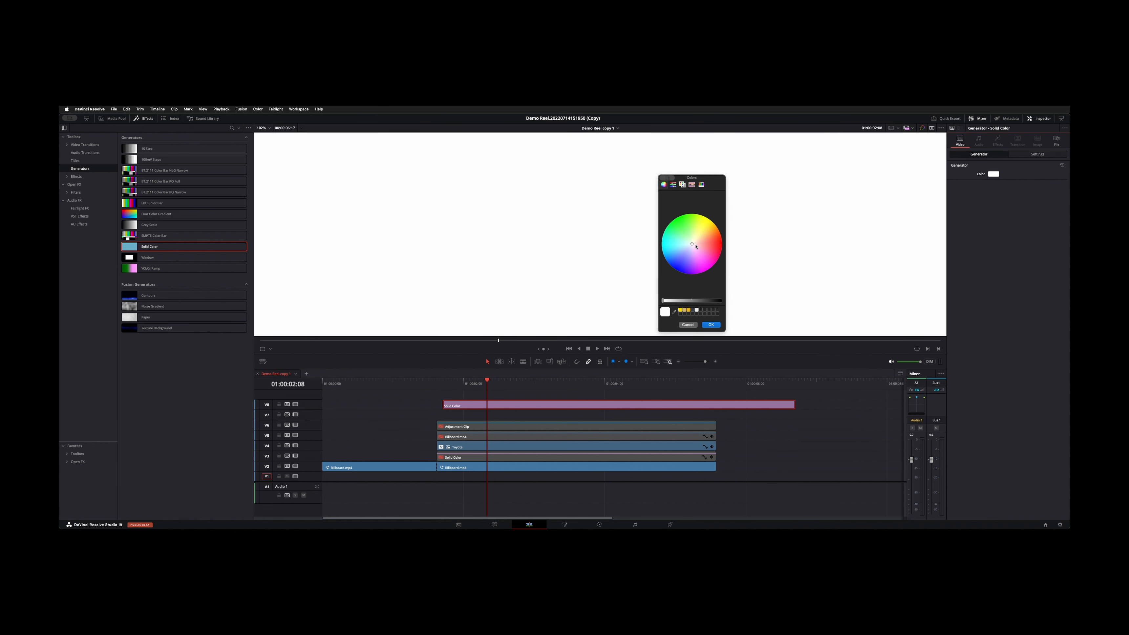
mouse_move(696, 245)
left_mouse_down()
mouse_move(686, 241)
mouse_move(696, 252)
left_mouse_up()
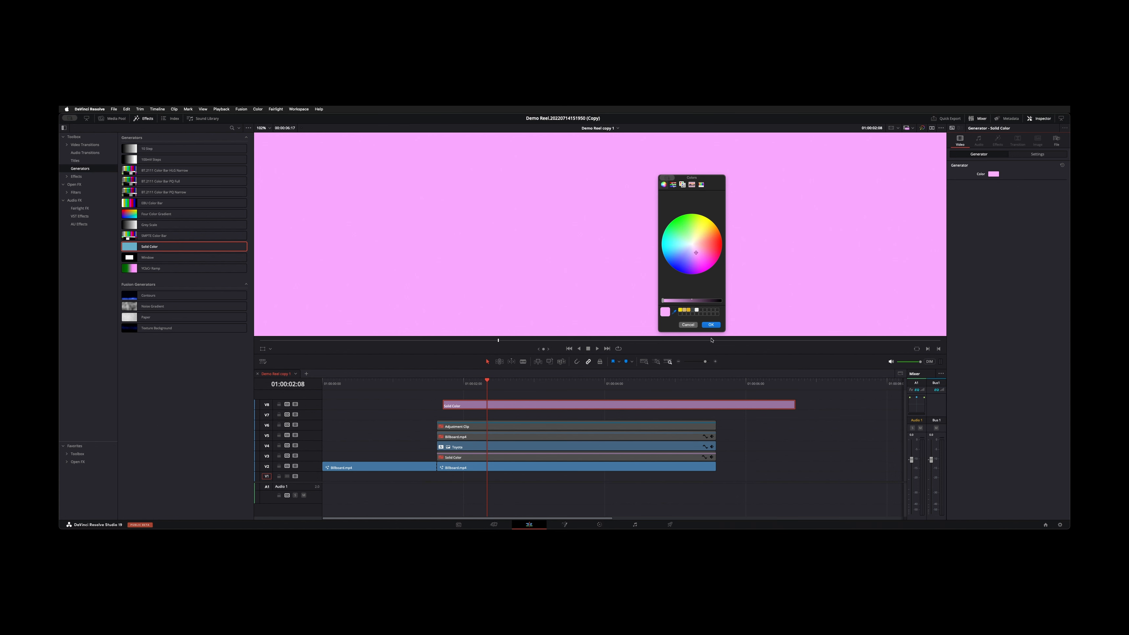
left_click(688, 325)
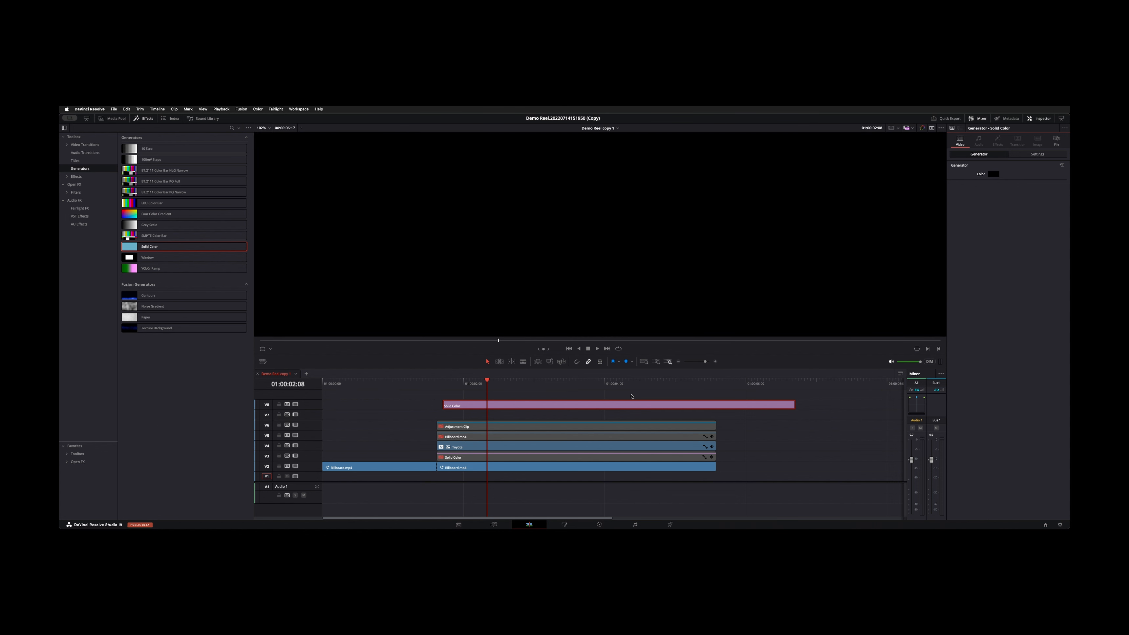
key("BackSpace")
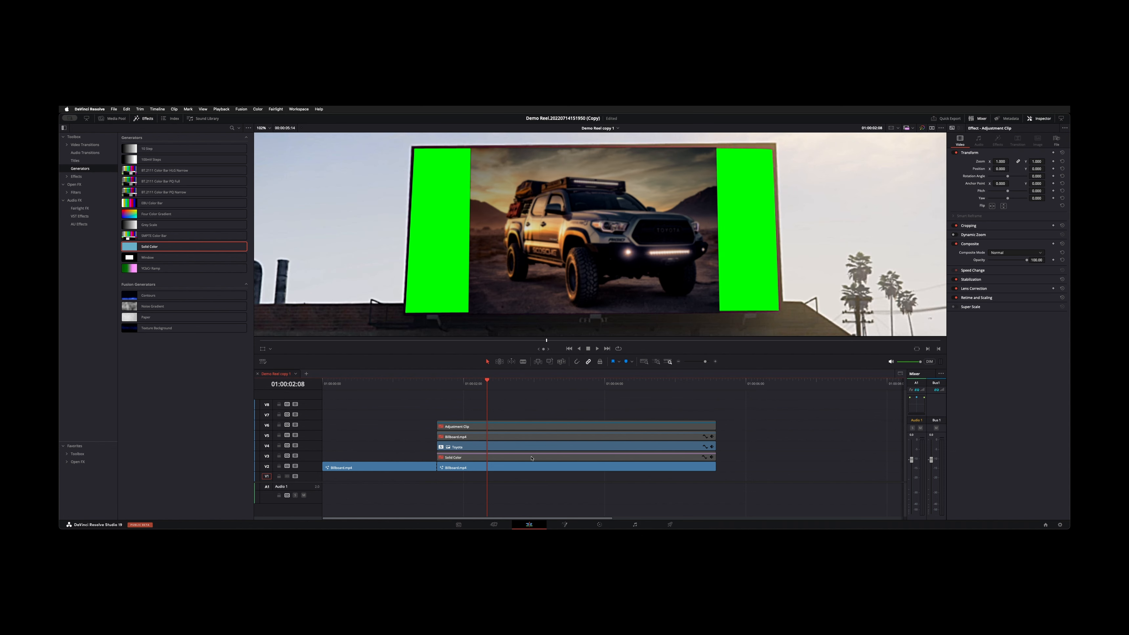
Step: Re-enable the Solid Color clip on V3 and the Billboard.mp4 clip on V5
left_click(564, 458)
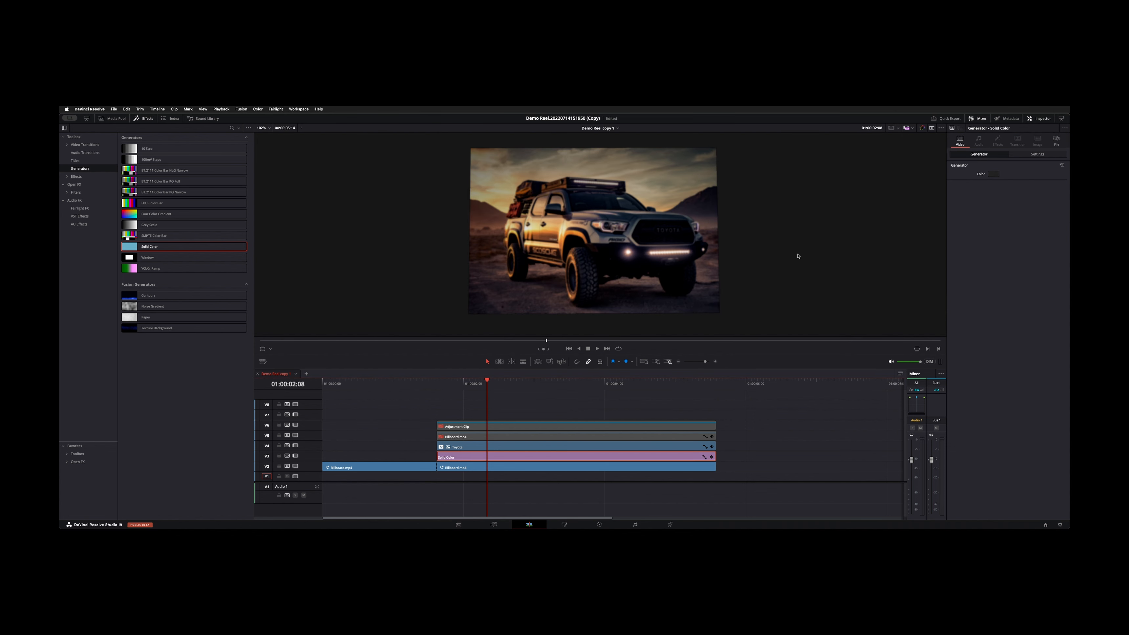
key("z")
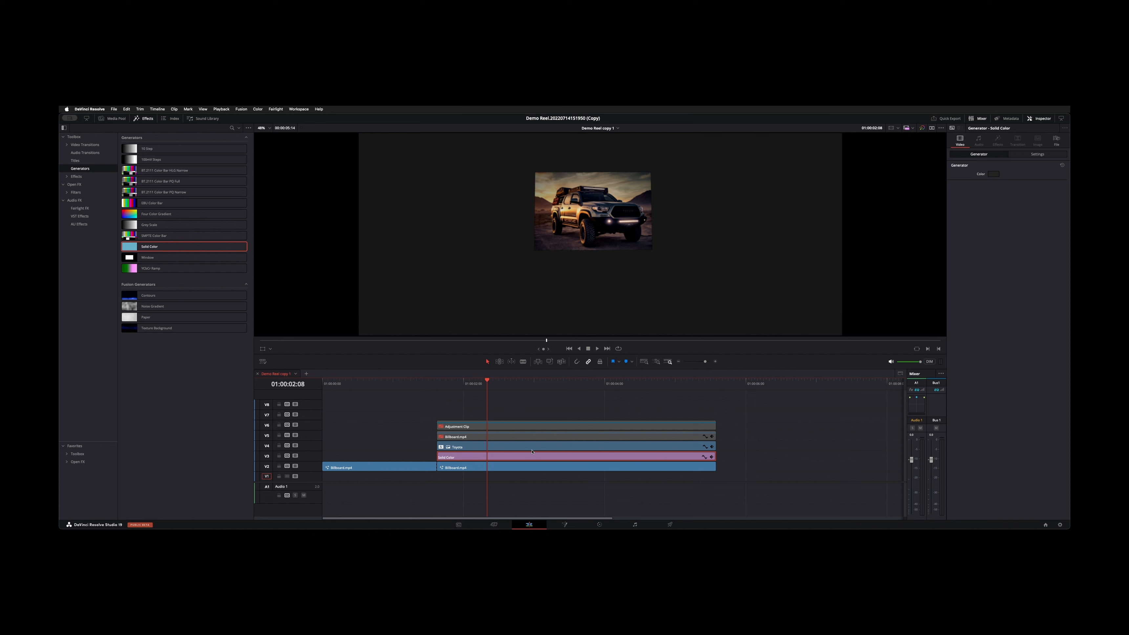
left_click(499, 438)
key("shift+d")
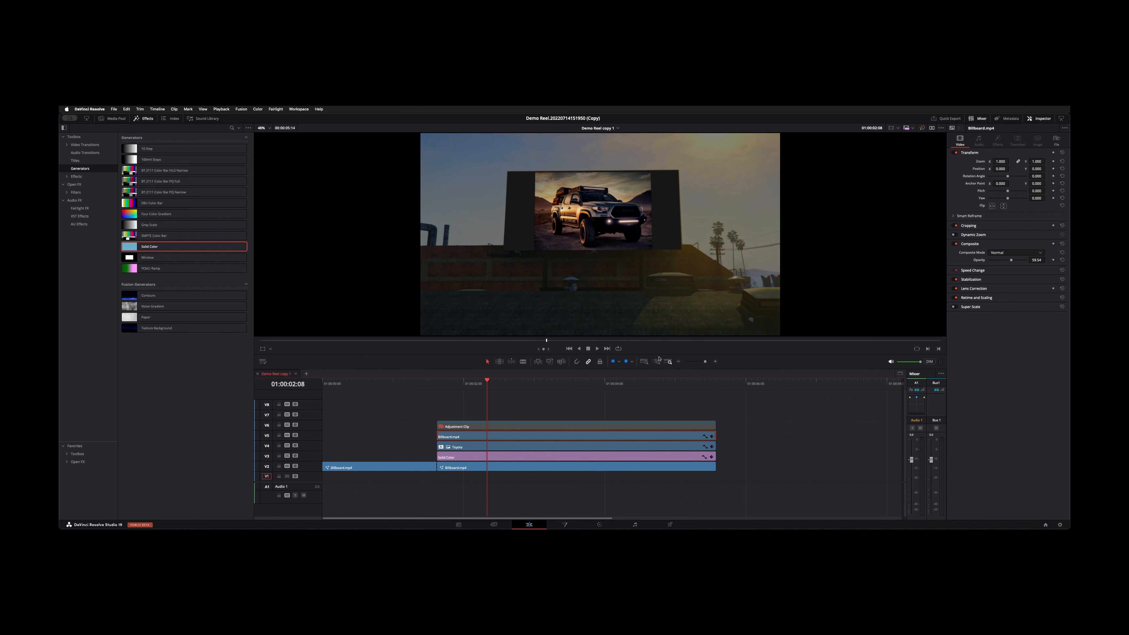
Step: Open the V5 Billboard.mp4 clip on the Color page and inspect the first node's custom curve and the second node
key("shift+6")
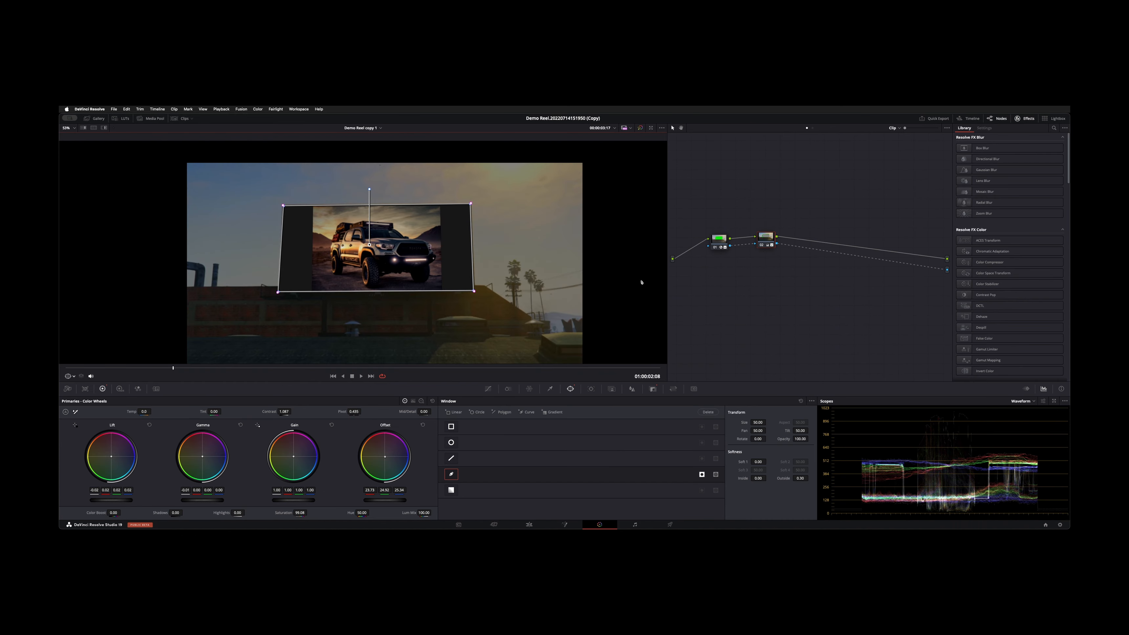
left_click(719, 244)
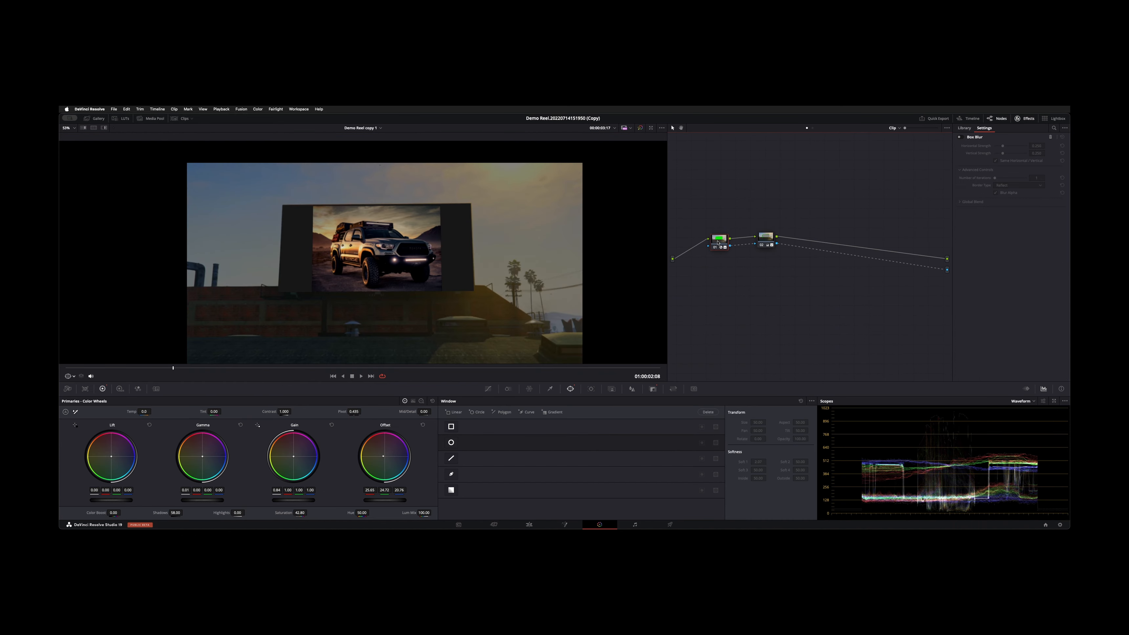
left_click(488, 389)
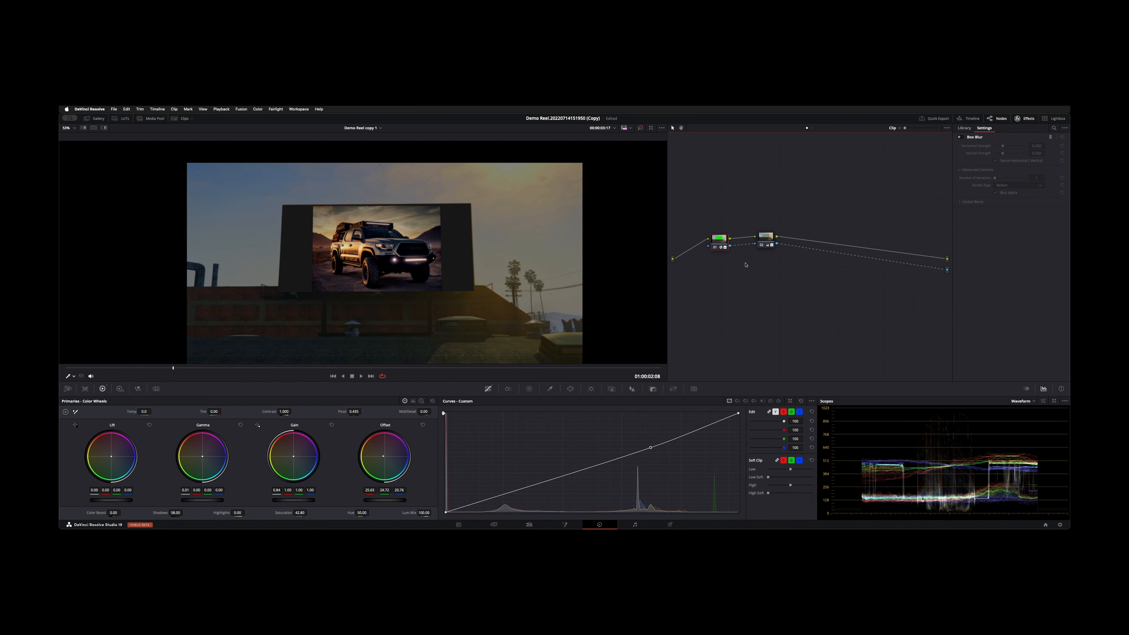
left_click(767, 241)
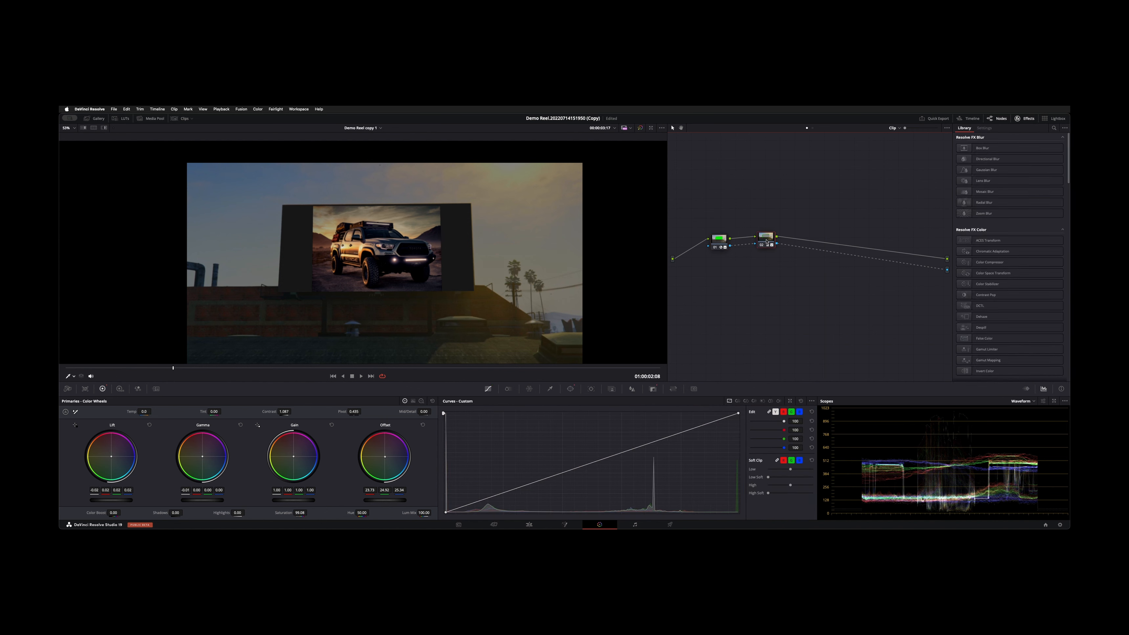
Step: Compare the billboard mask with the second node's curve window off and on, and return to the Edit page
left_click(571, 389)
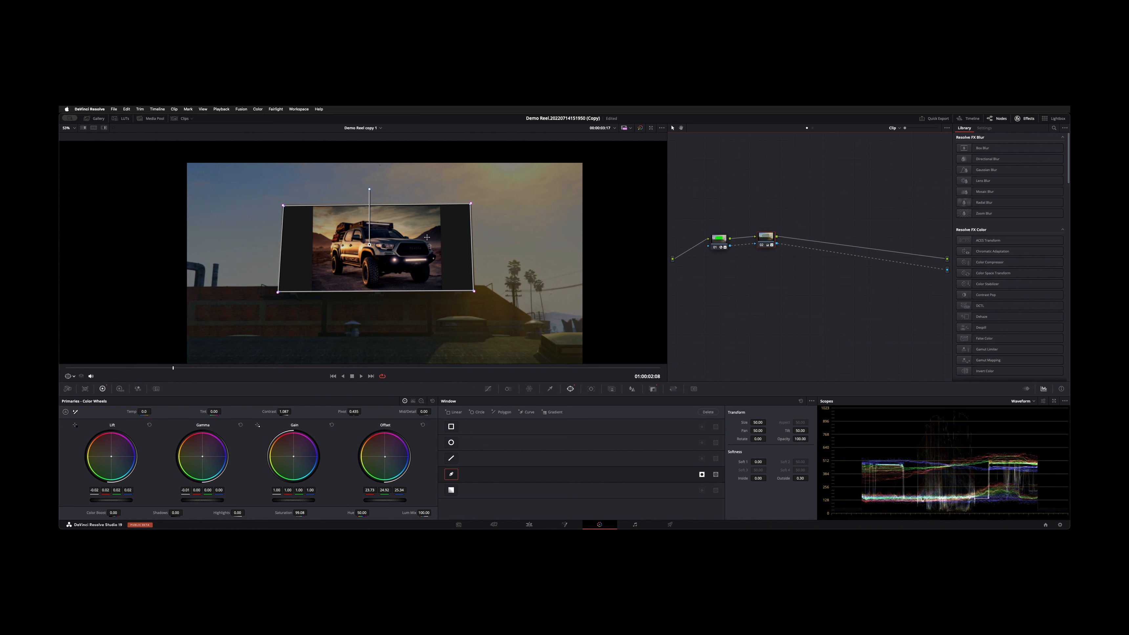
left_click(702, 474)
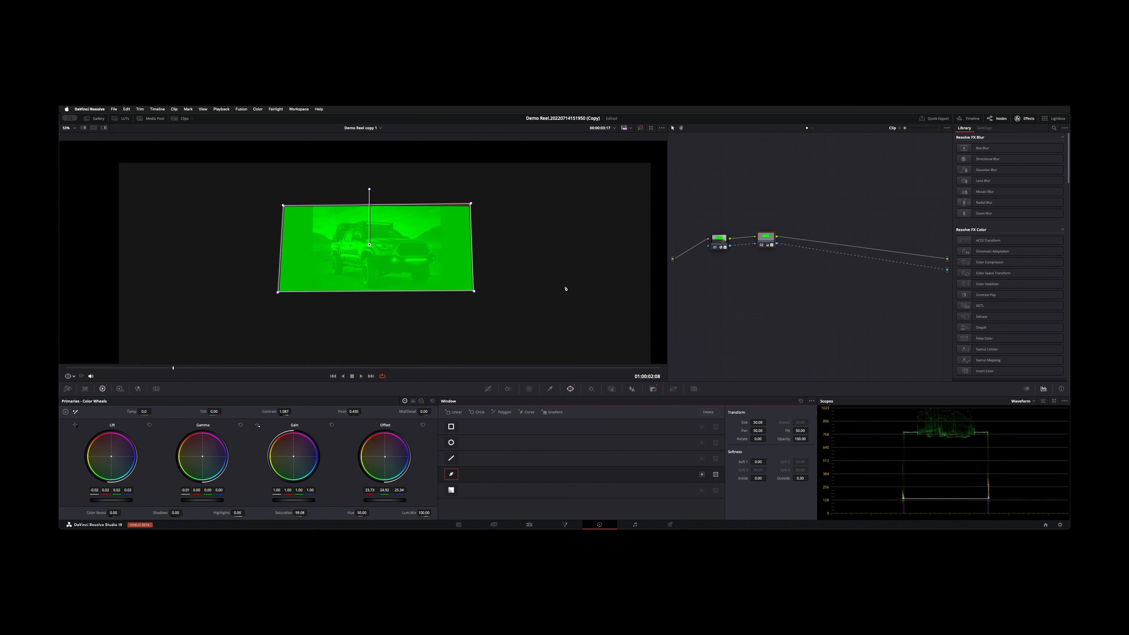
scroll(461, 221, "up", 2)
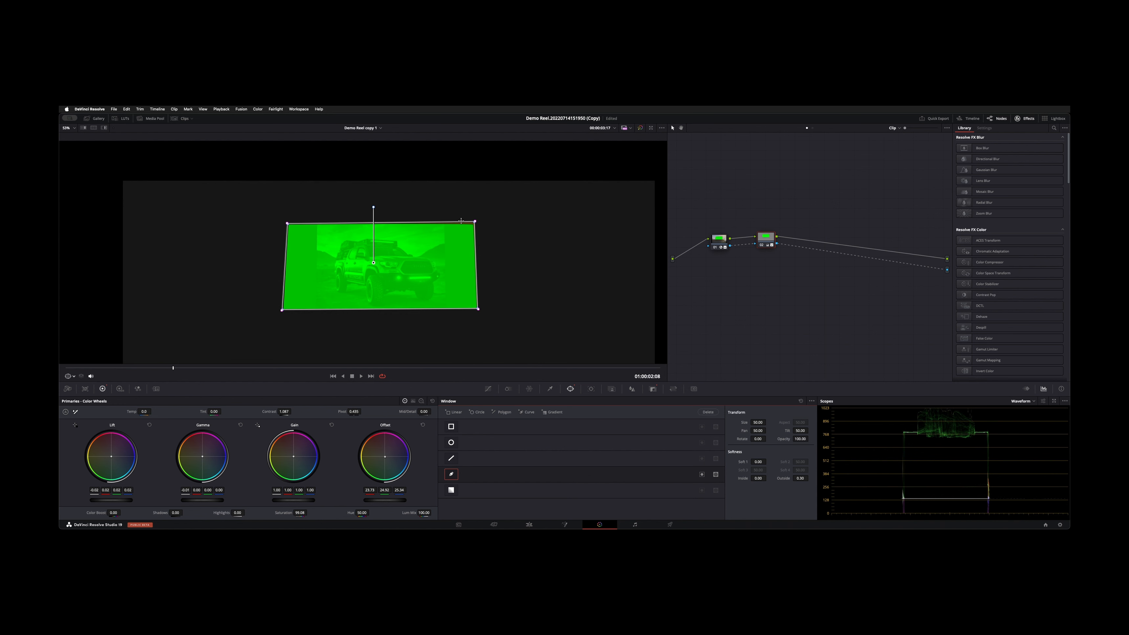
scroll(461, 221, "up", 2)
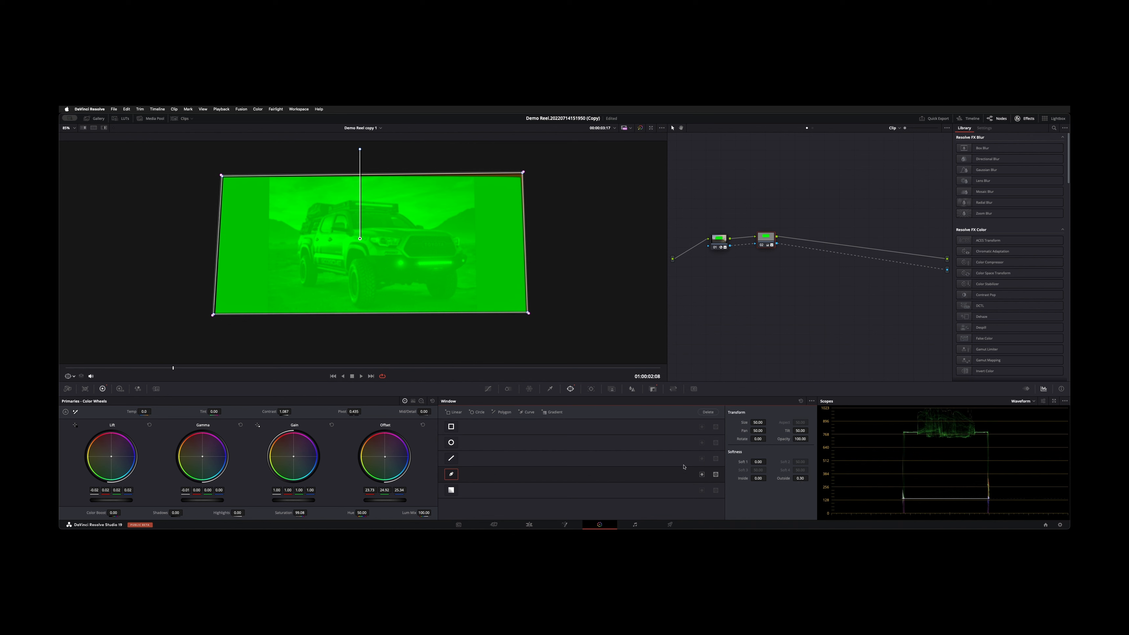
left_click(702, 475)
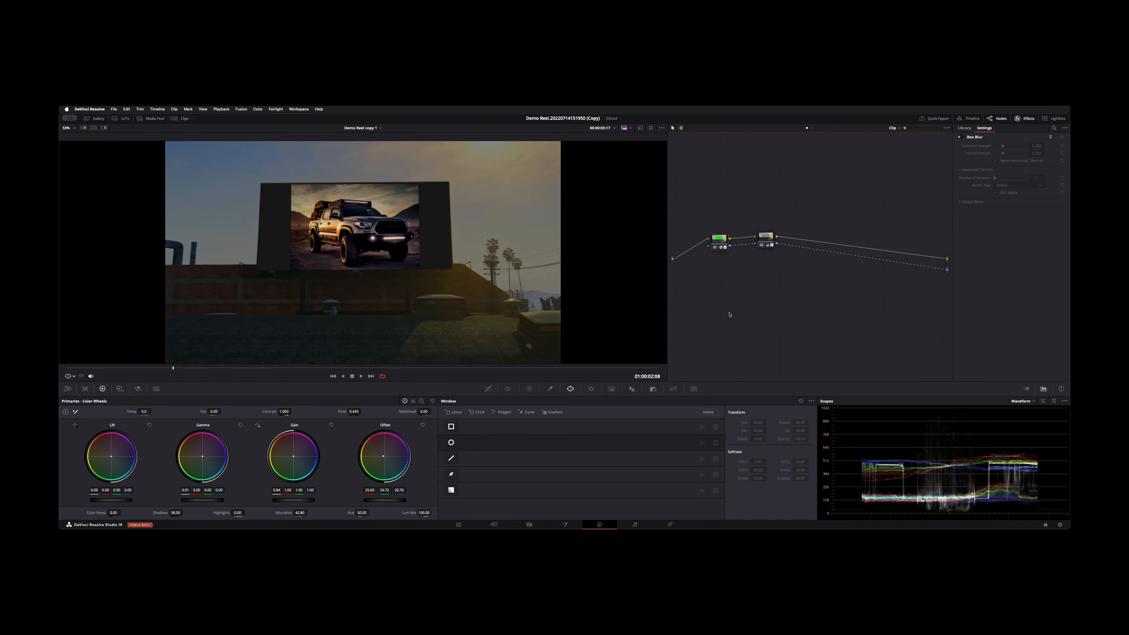
key("shift+4")
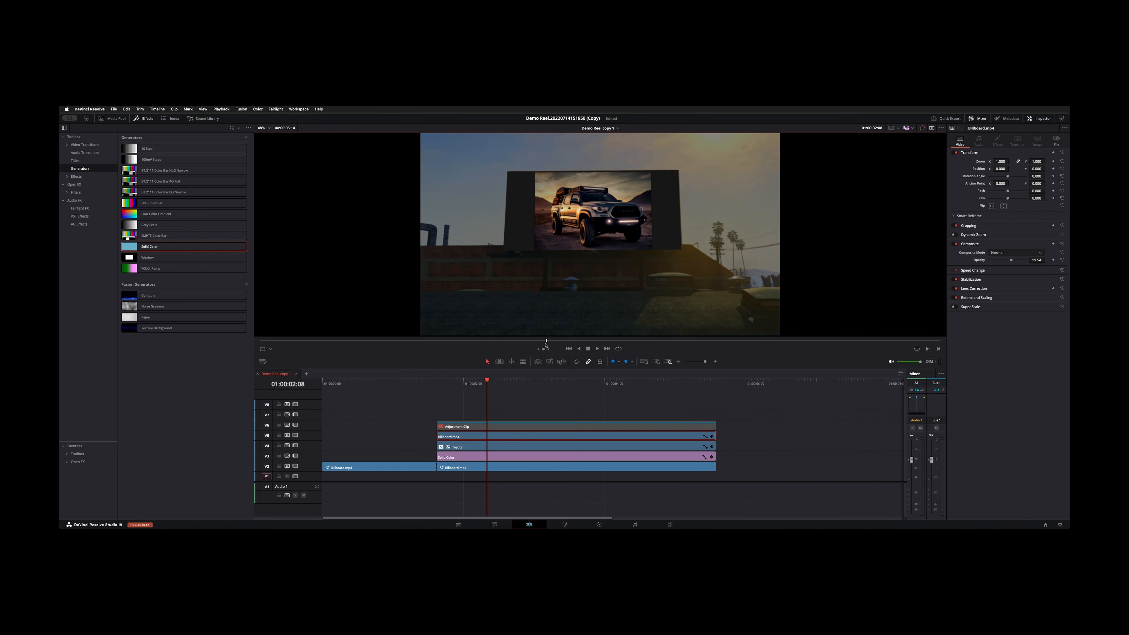
Step: Re-enable the Adjustment Clip on V6 and compare the picture with its grade off and on
left_click(518, 427)
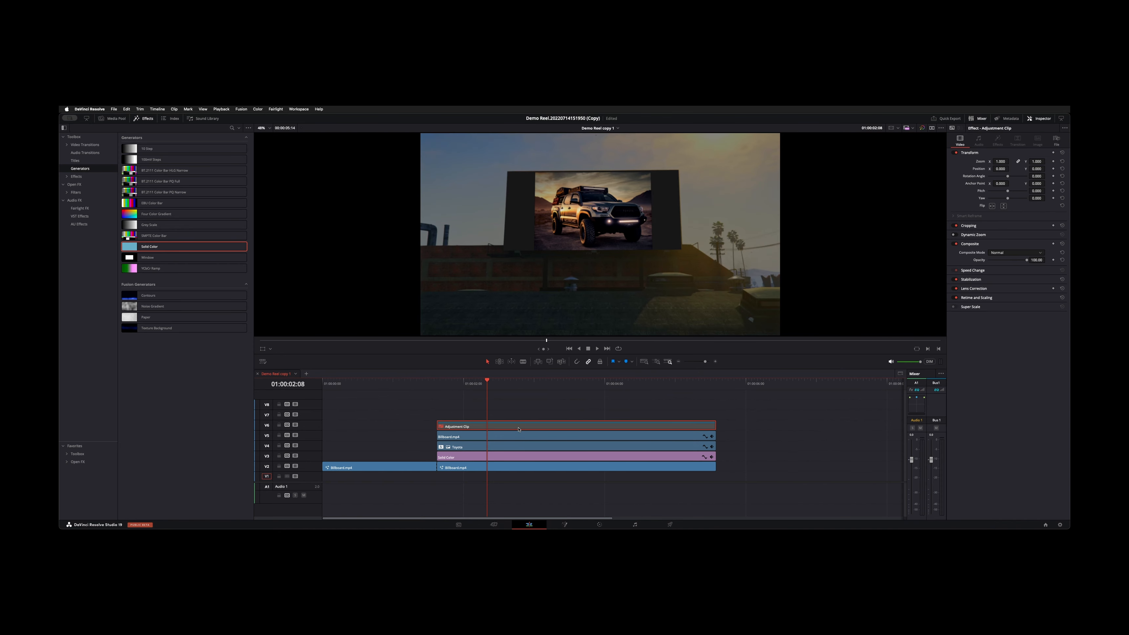
key("d")
key("d")
key("d")
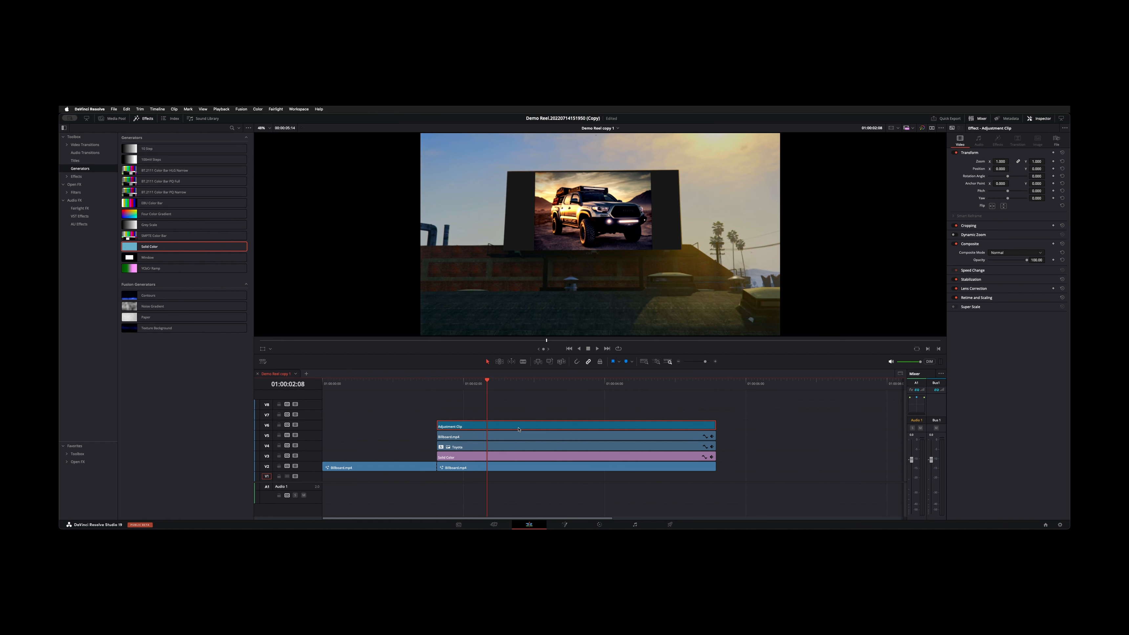
key("d")
Step: Go to the Color page, show the clip thumbnails and select the Toyota image clip
left_click(529, 445)
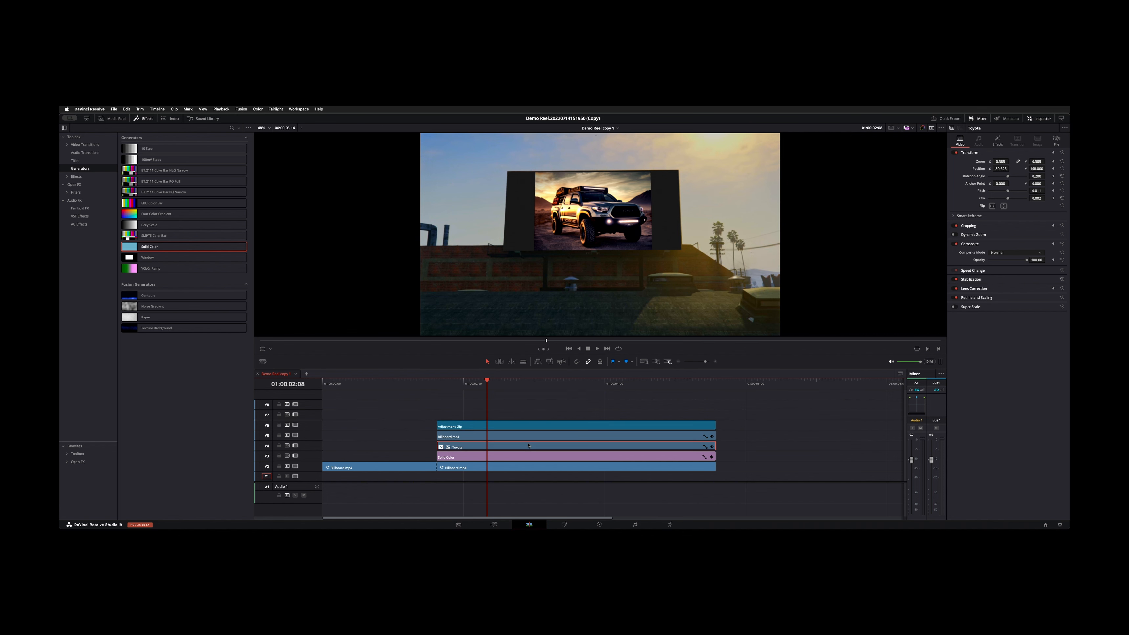
key("shift+6")
left_click_drag(730, 219, 730, 251)
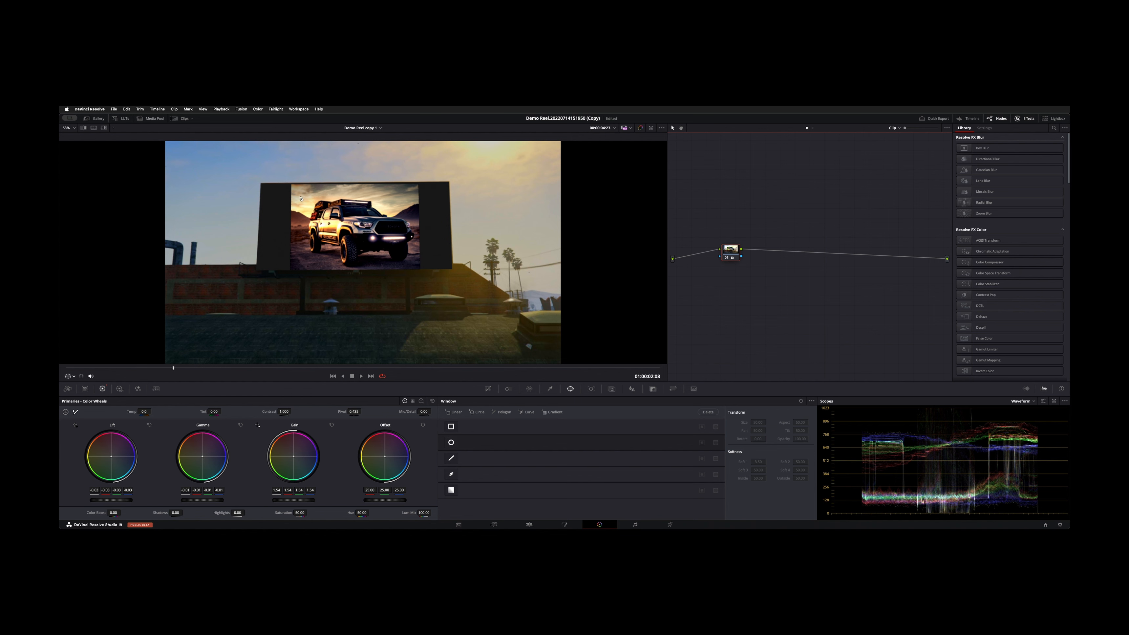
left_click(182, 118)
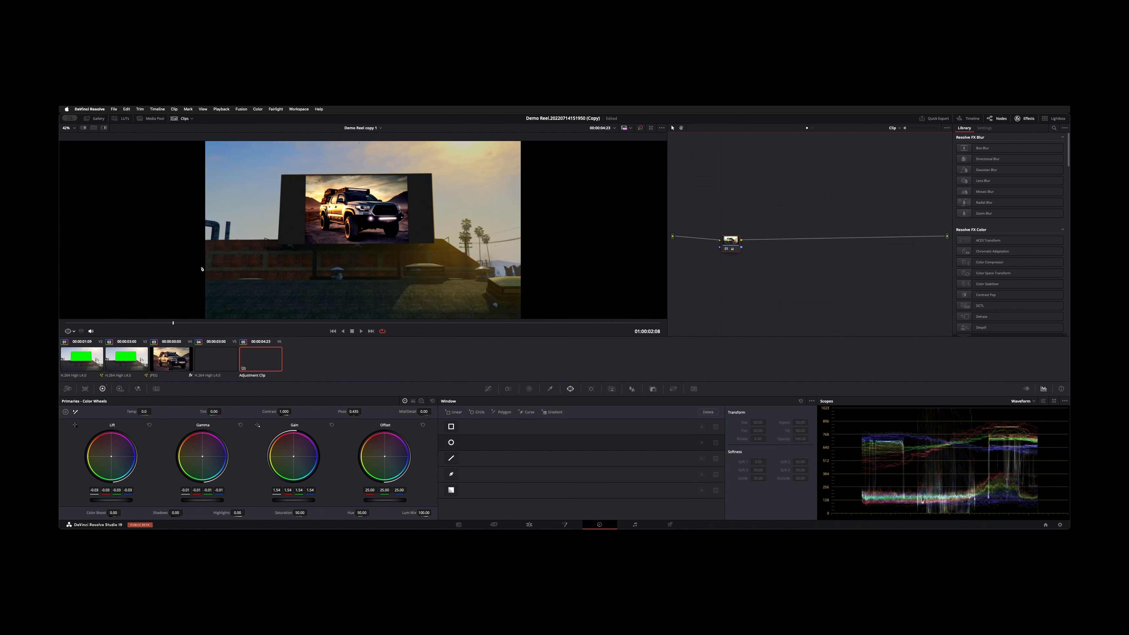
left_click(178, 359)
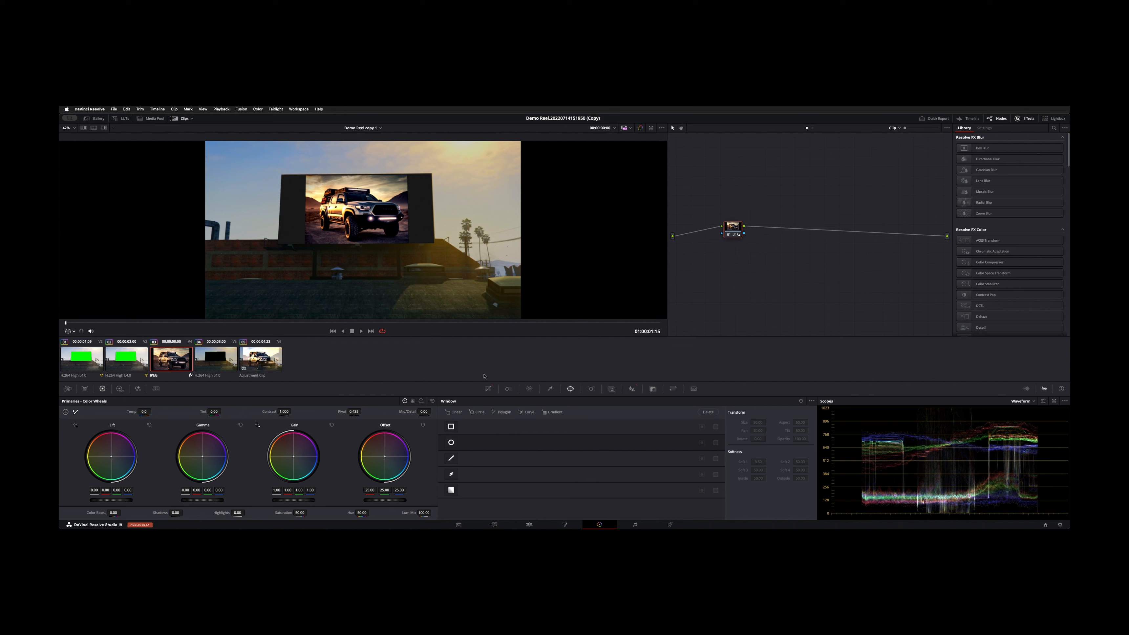
Step: Inspect the custom curve and the blur settings on the Toyota image's node
left_click(488, 389)
left_click_drag(605, 458, 606, 468)
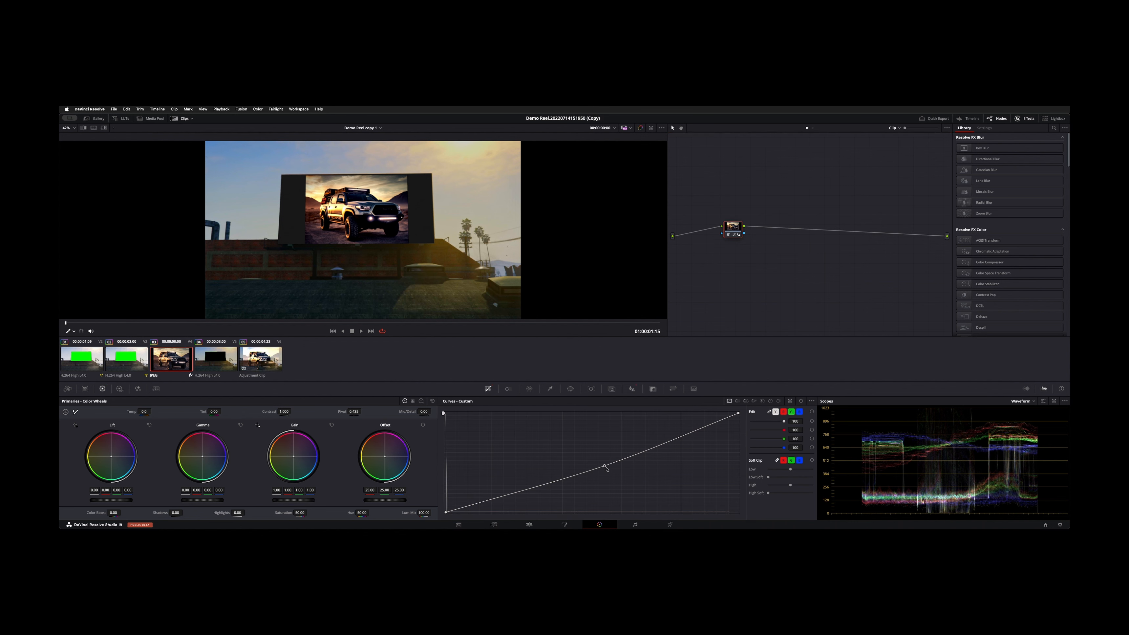
left_click(632, 389)
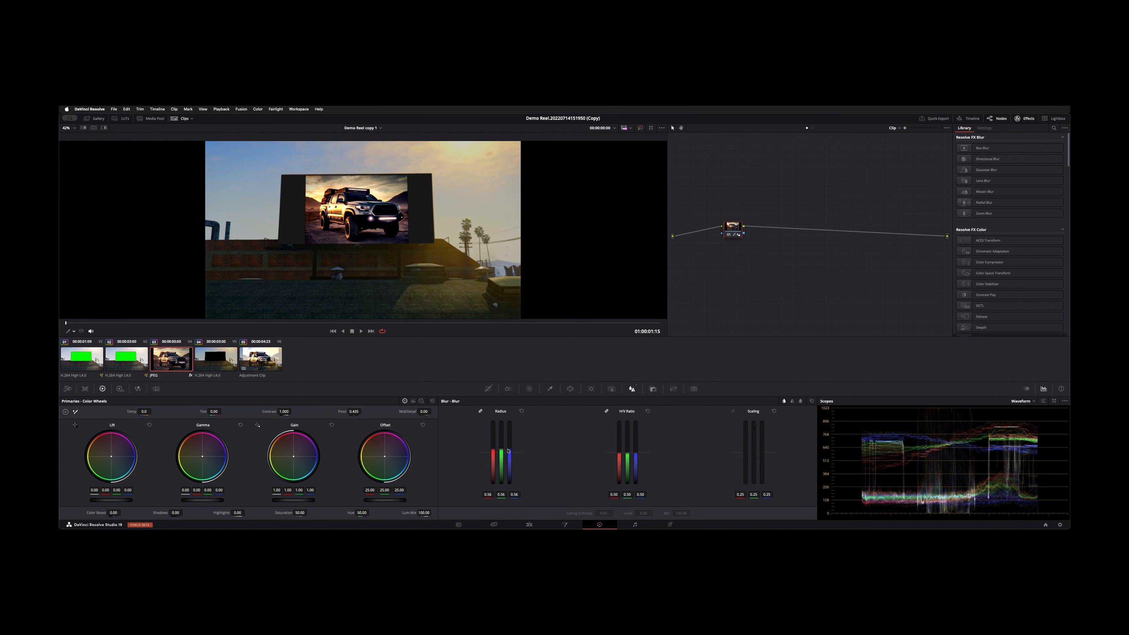
Step: Compare the Toyota image with its node's curve and blur adjustments off and on
left_click(733, 236)
left_click(733, 236)
left_click(732, 236)
left_click(733, 236)
left_click(733, 236)
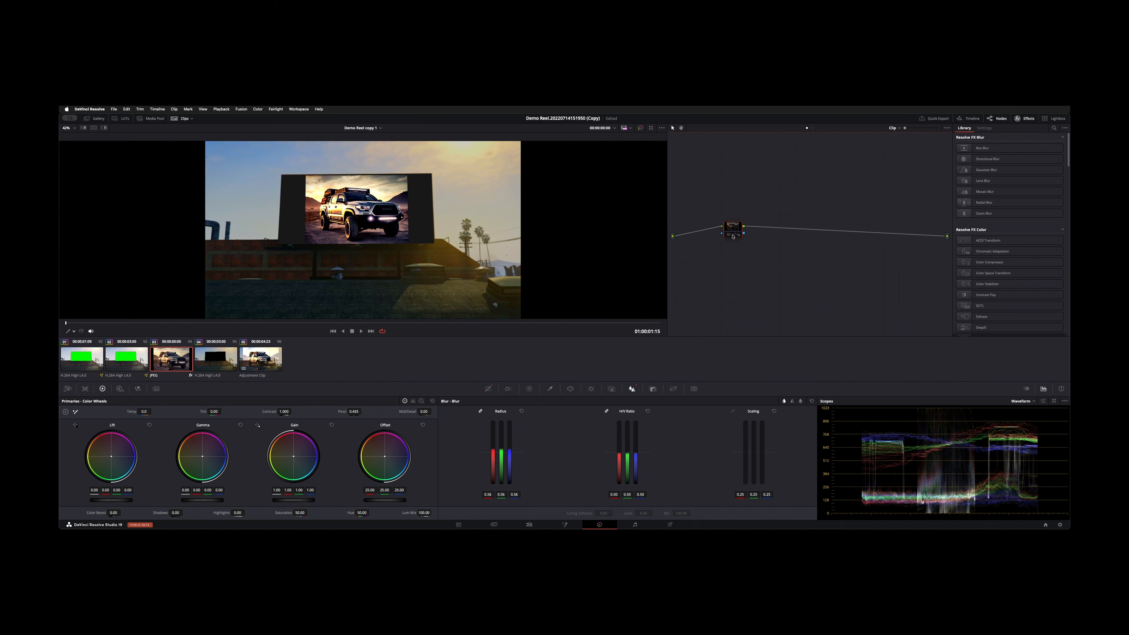
left_click(733, 236)
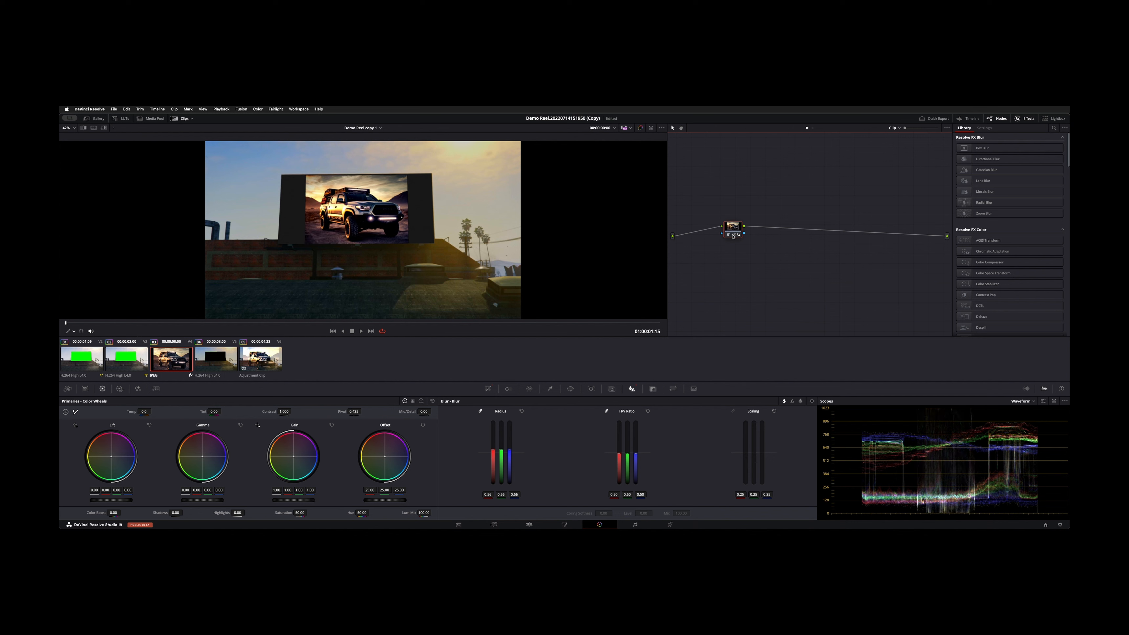
Step: Return to the Edit page and compare the original green-screen shot with the finished billboard composite
key("shift+4")
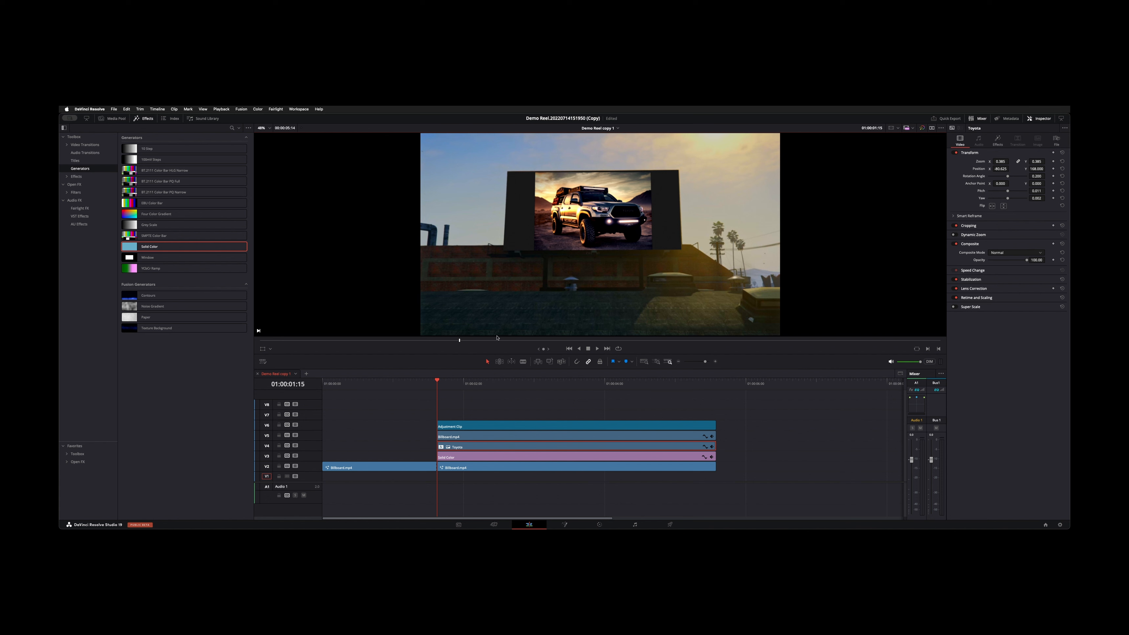
key("Left")
key("Left")
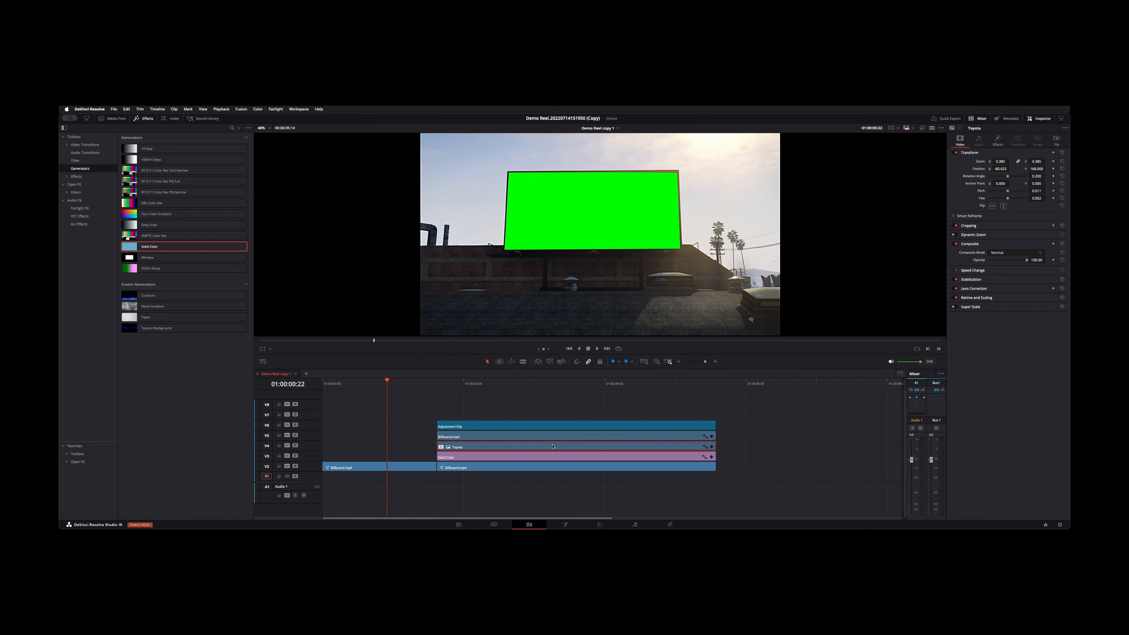
left_click(467, 390)
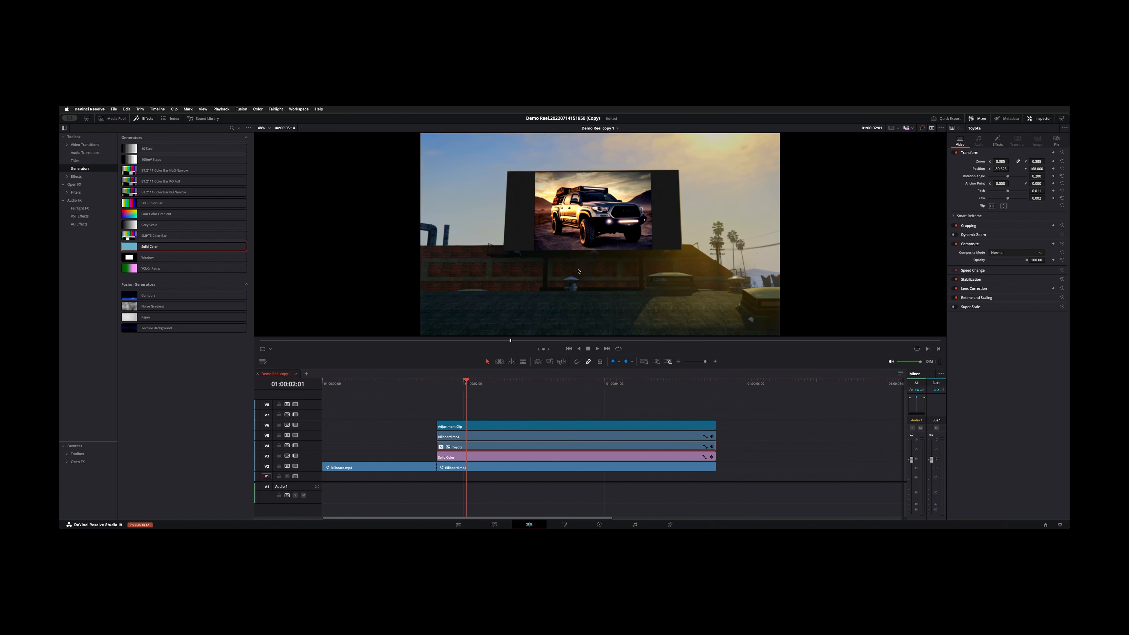